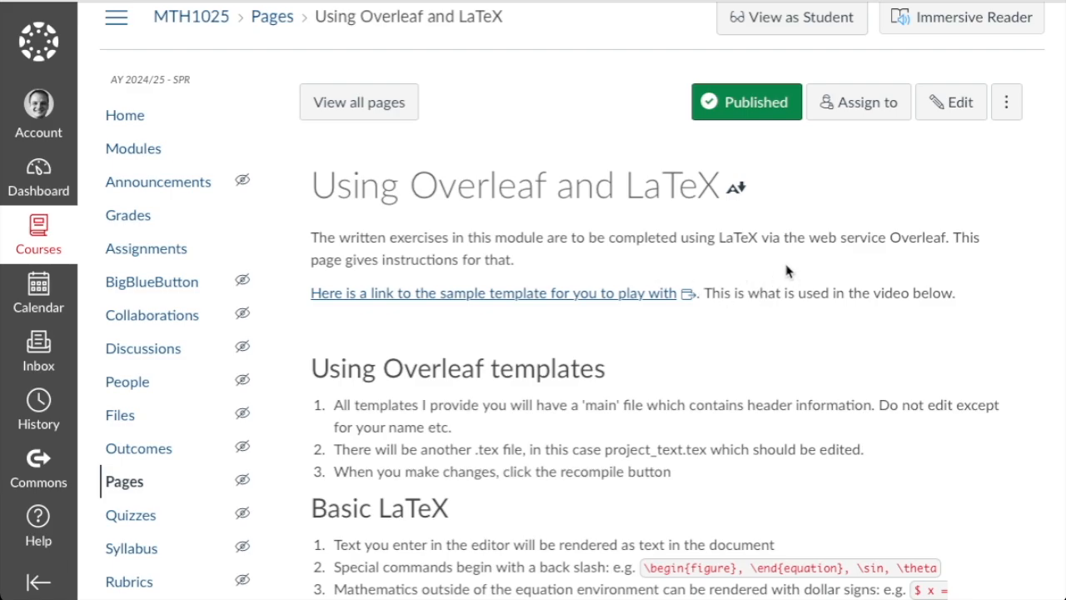
# Open the sample practice template as a new Overleaf project.
pyautogui.scroll(-2, 710, 288)
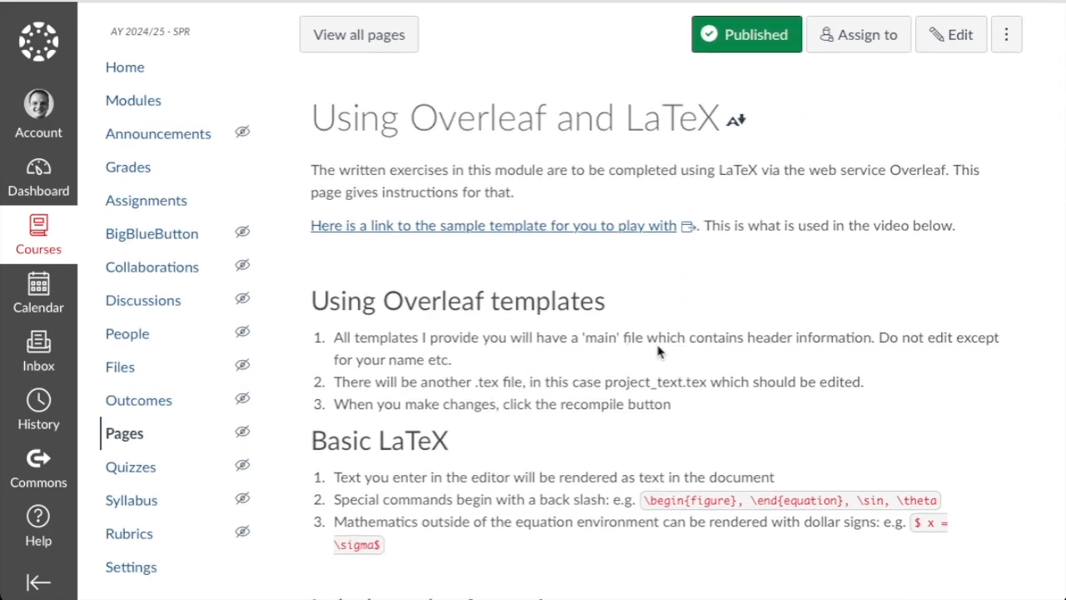
pyautogui.scroll(-1, 621, 339)
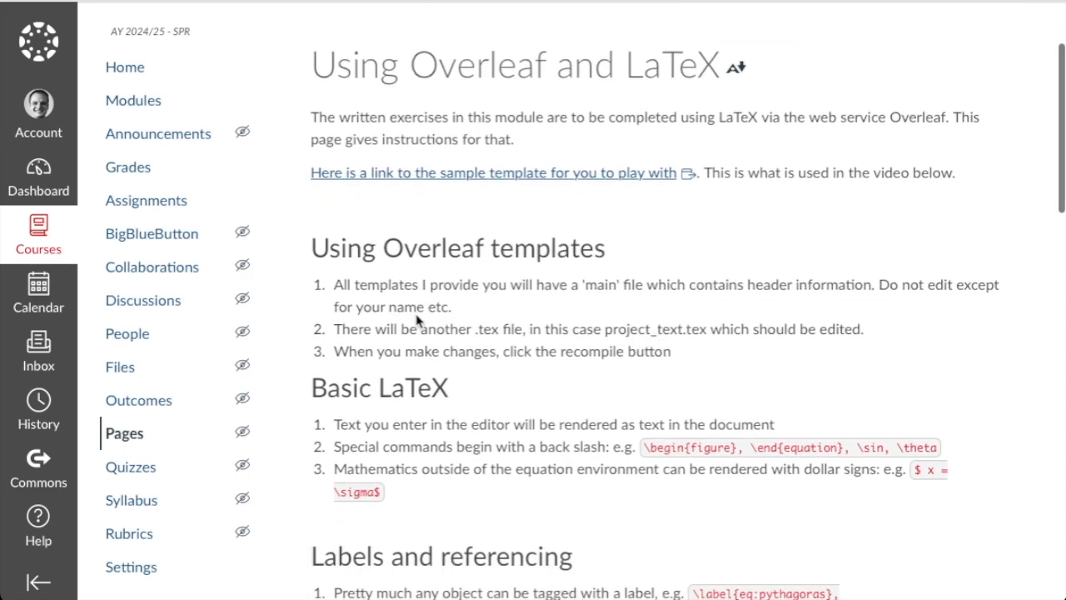
pyautogui.scroll(-1, 633, 416)
pyautogui.scroll(-2, 679, 445)
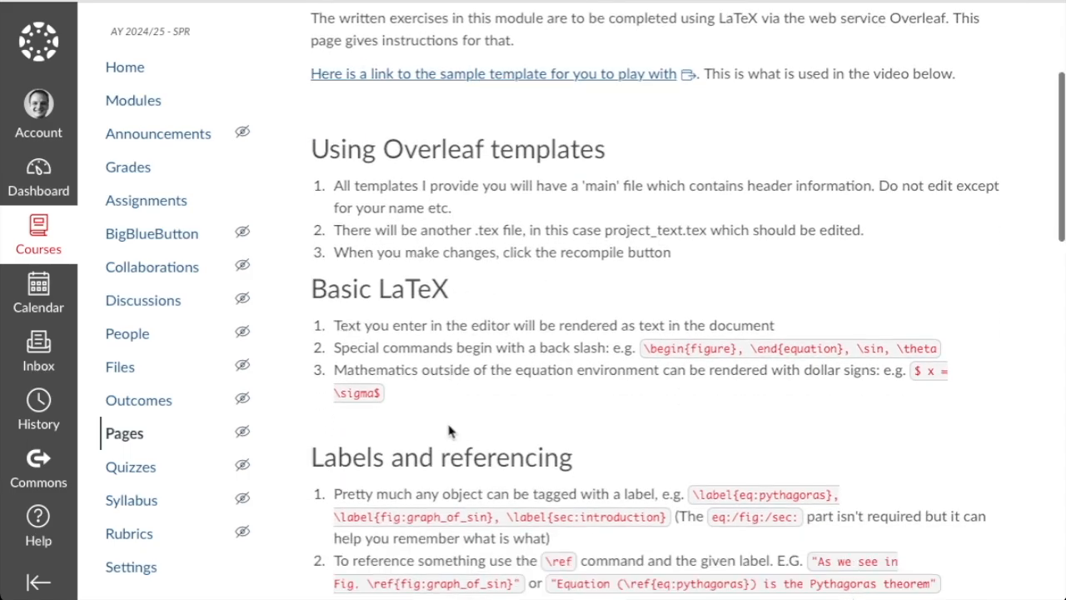
pyautogui.scroll(-8, 512, 340)
pyautogui.scroll(-3, 540, 385)
pyautogui.scroll(-10, 540, 386)
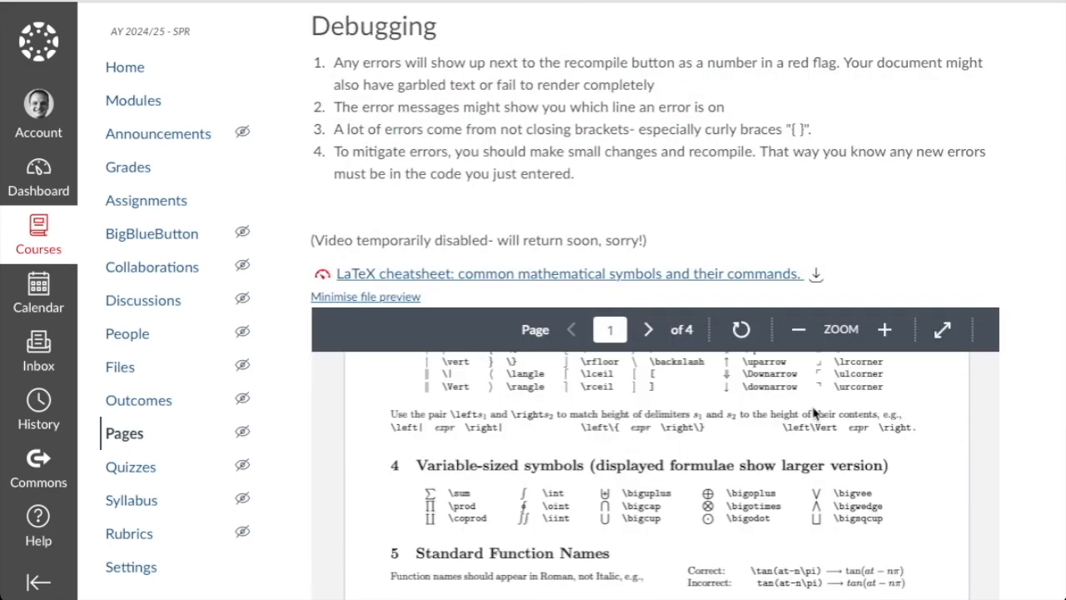
pyautogui.scroll(6, 650, 300)
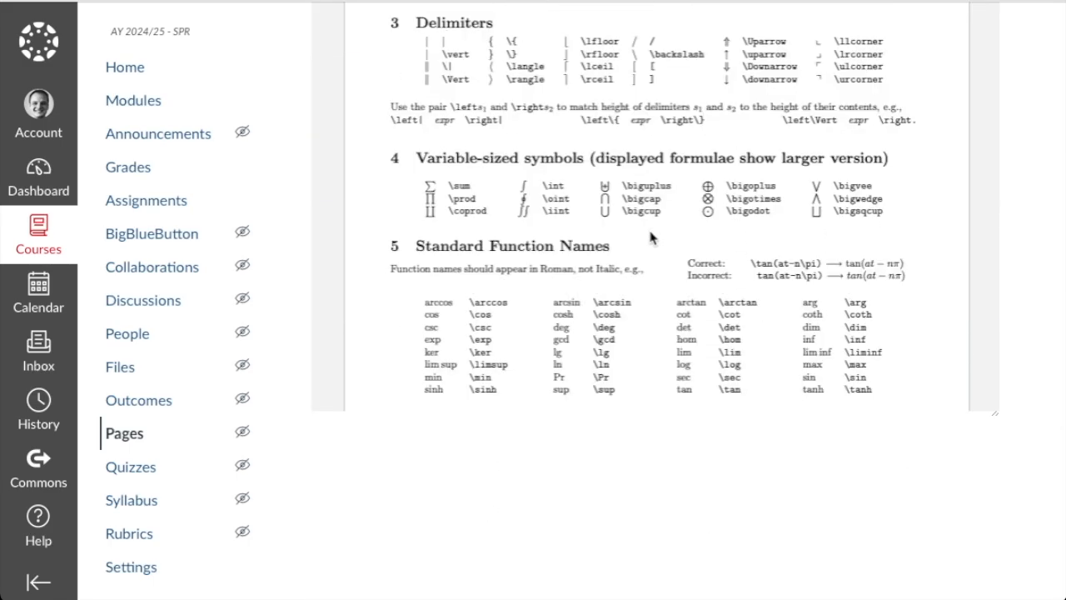
pyautogui.scroll(3, 533, 250)
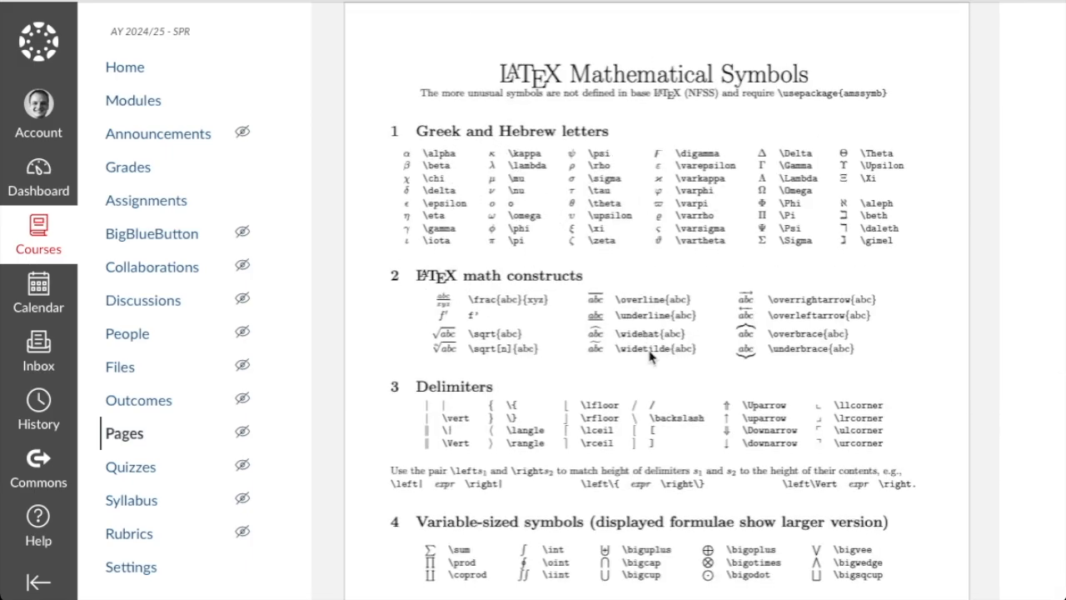
pyautogui.scroll(-3, 653, 352)
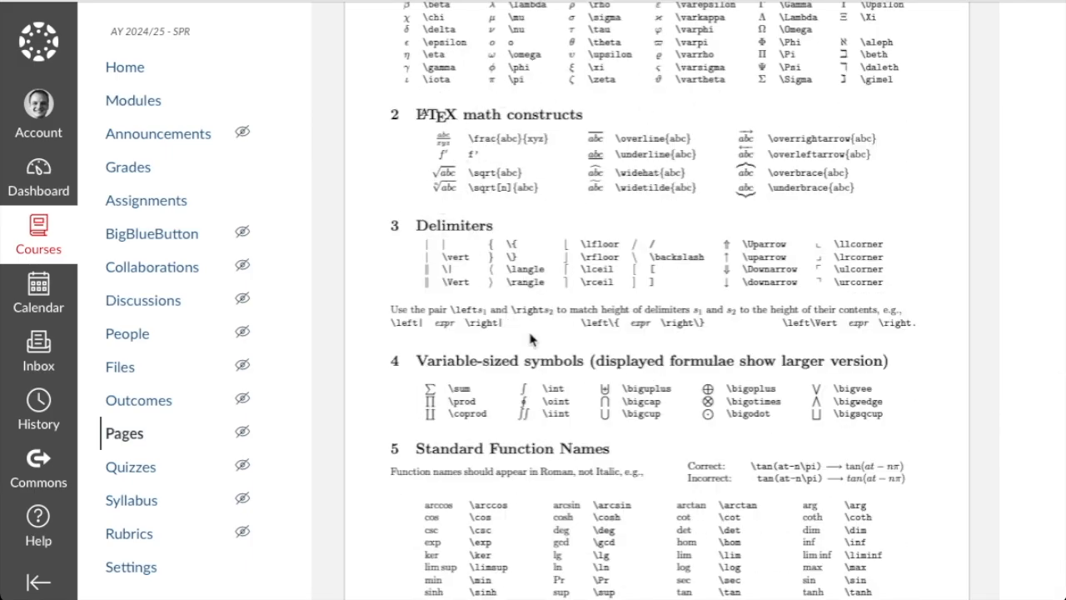
pyautogui.scroll(-1, 549, 417)
pyautogui.scroll(10, 596, 333)
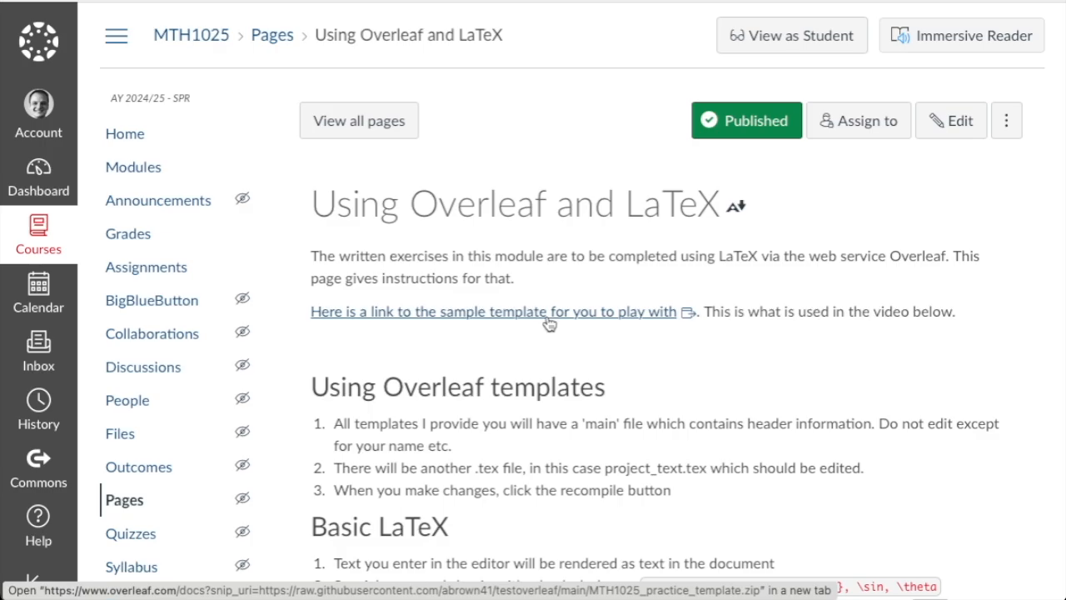
pyautogui.click(549, 324)
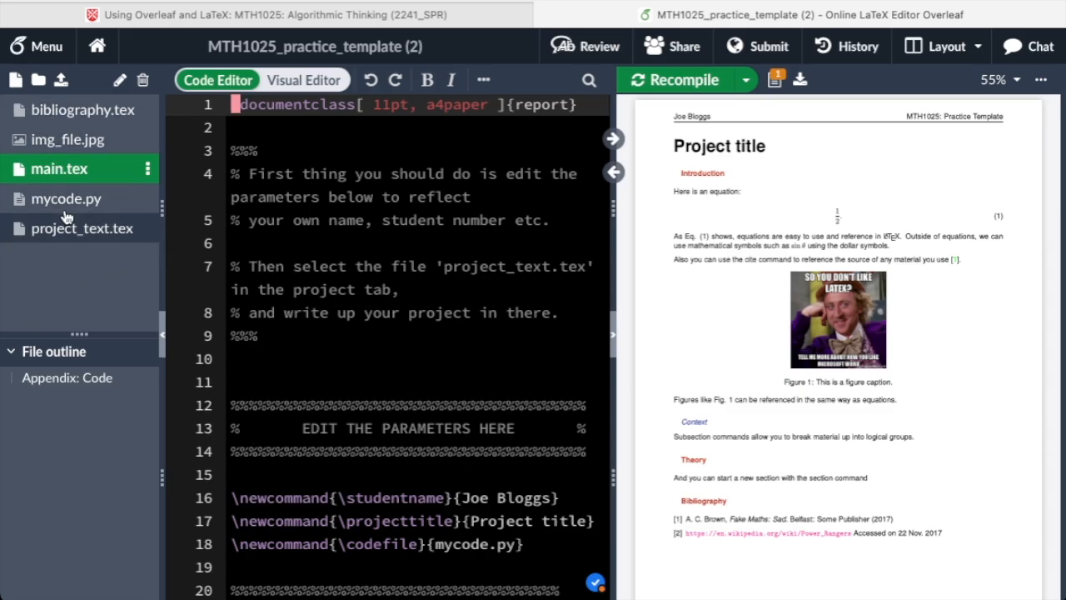
# Look over bibliography.tex and img_file.jpg, then go back to main.tex.
pyautogui.click(80, 112)
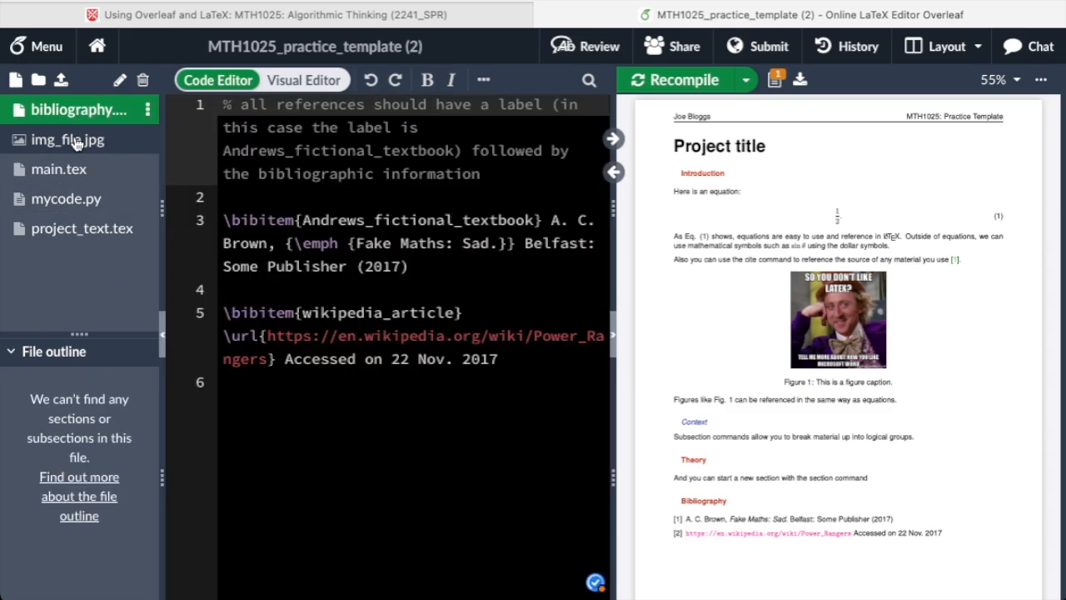
pyautogui.click(74, 142)
pyautogui.click(81, 171)
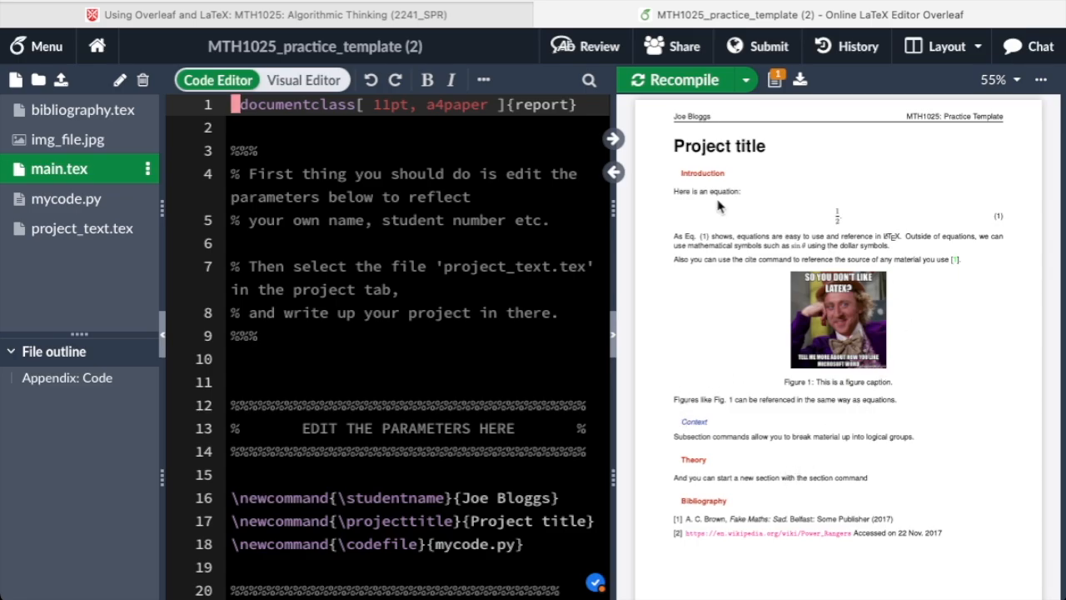
pyautogui.scroll(-1, 390, 278)
pyautogui.scroll(-2, 392, 280)
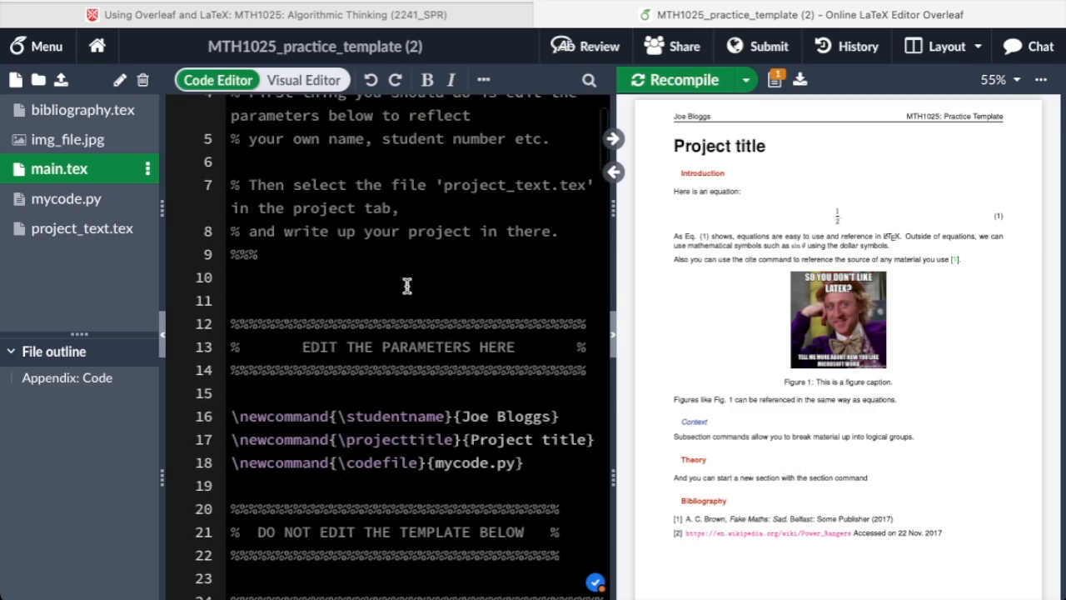
pyautogui.scroll(3, 409, 283)
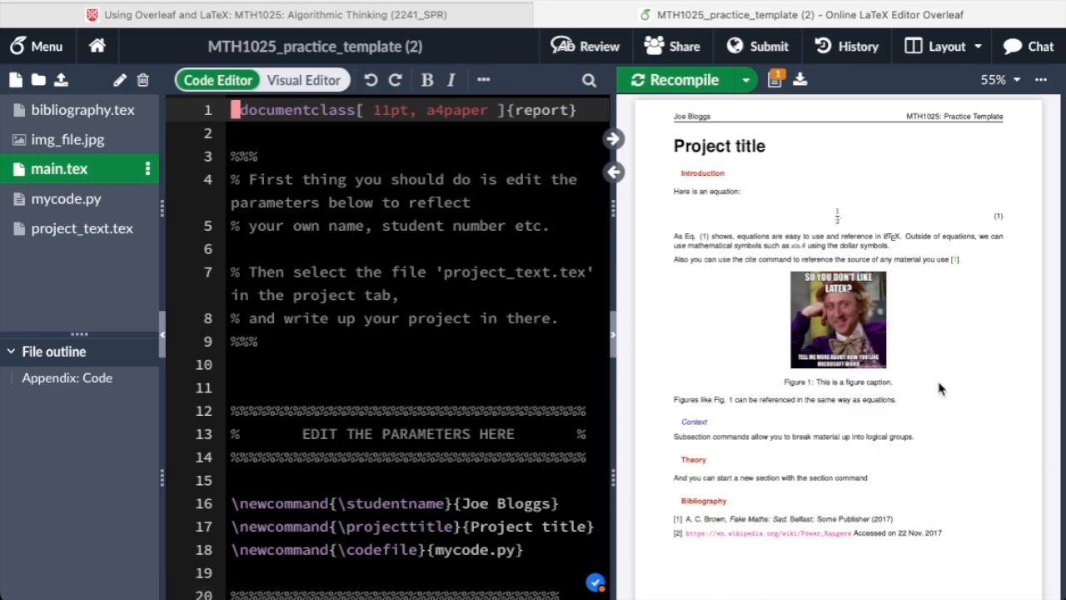
# Put your own name in \studentname{} on line 16 and recompile the PDF.
pyautogui.scroll(1, 747, 248)
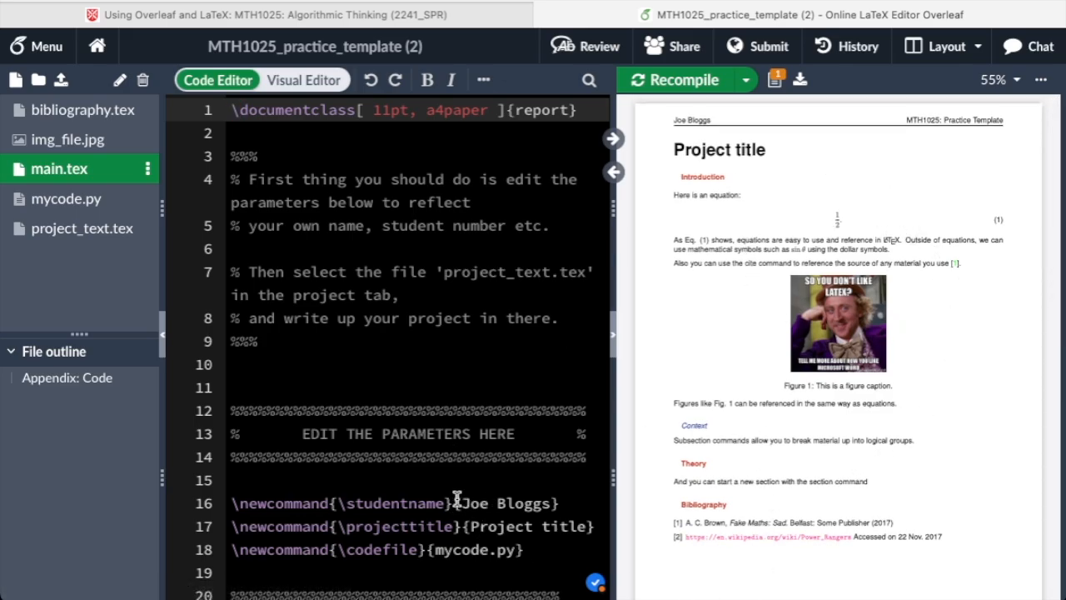
pyautogui.moveTo(459, 503); pyautogui.dragTo(551, 504)
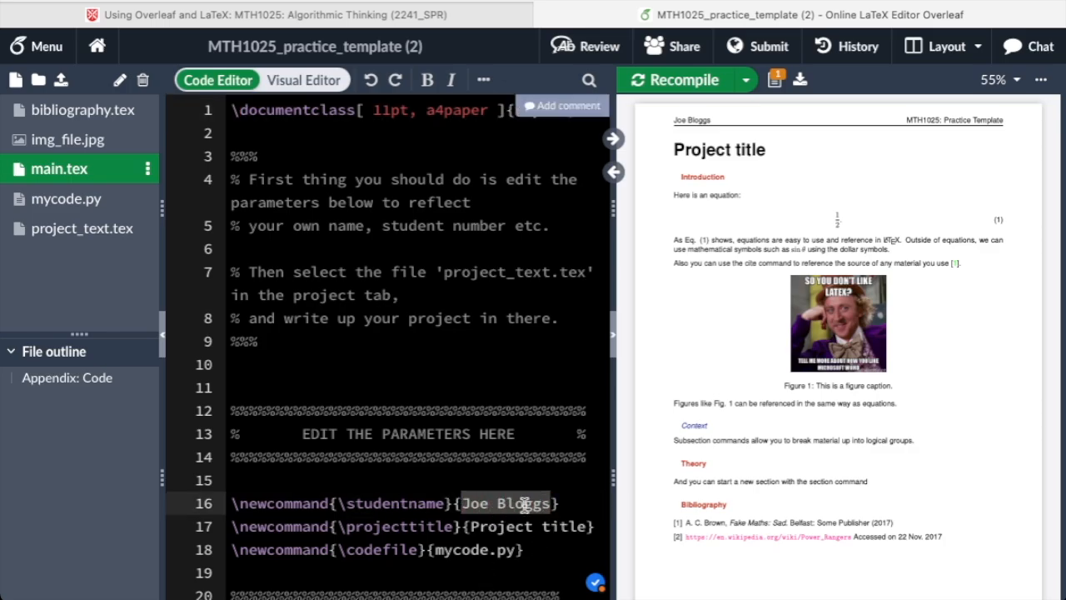
pyautogui.press('BackSpace')
pyautogui.write('Andrew Brown')
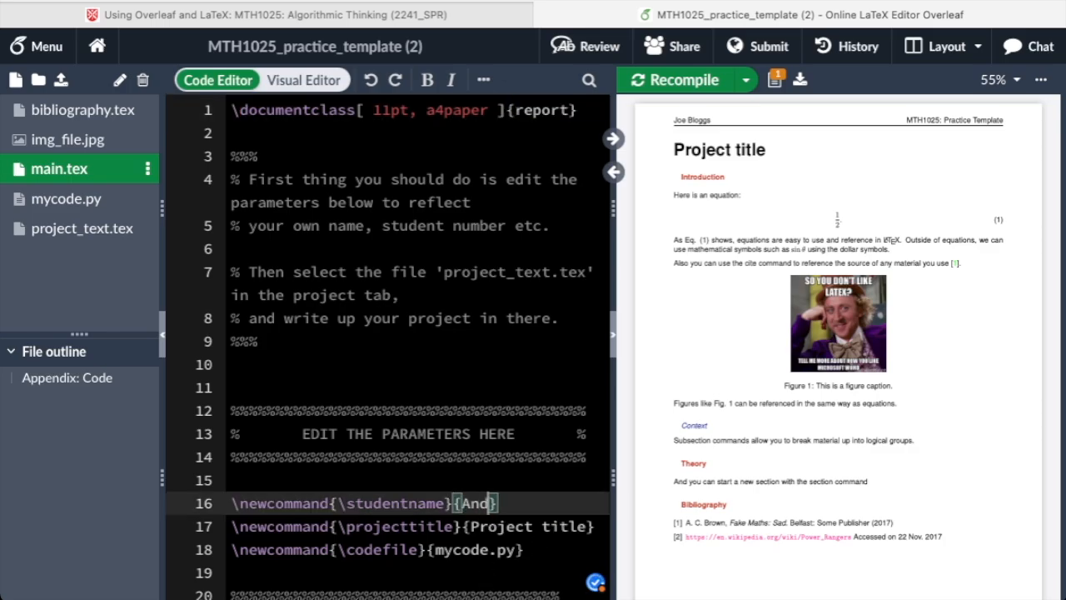
pyautogui.click(717, 83)
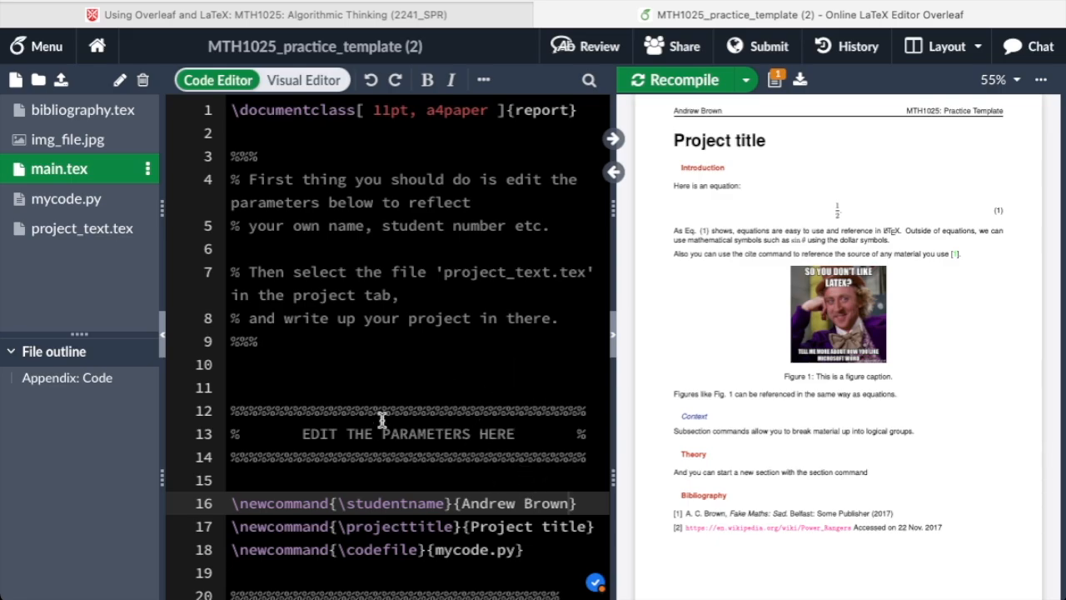
pyautogui.scroll(-1, 461, 475)
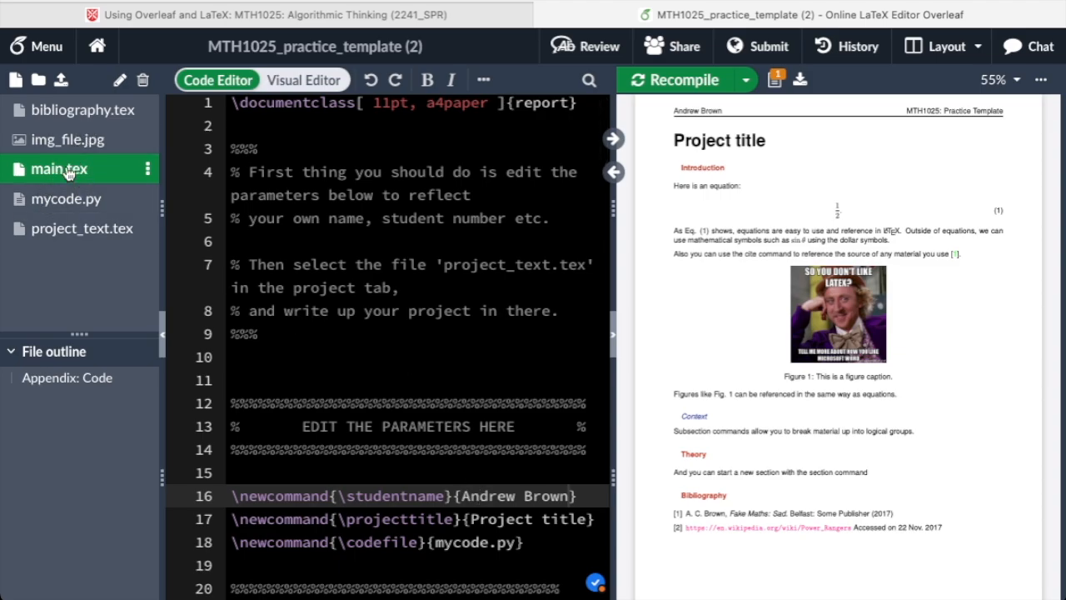
pyautogui.scroll(-3, 452, 400)
pyautogui.scroll(3, 443, 395)
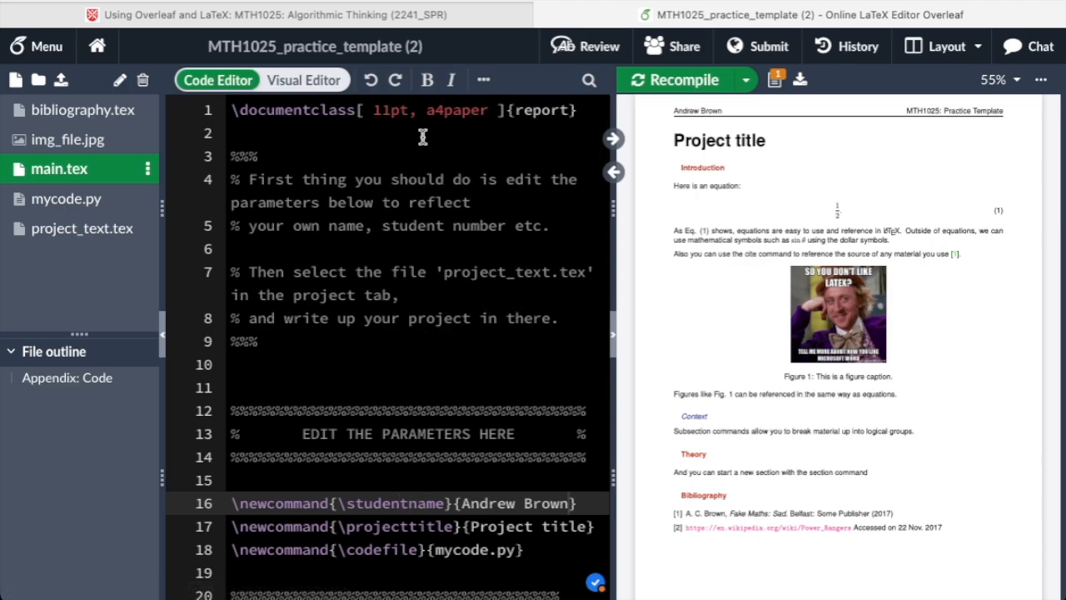
pyautogui.moveTo(371, 113); pyautogui.dragTo(489, 109)
pyautogui.scroll(-4, 475, 464)
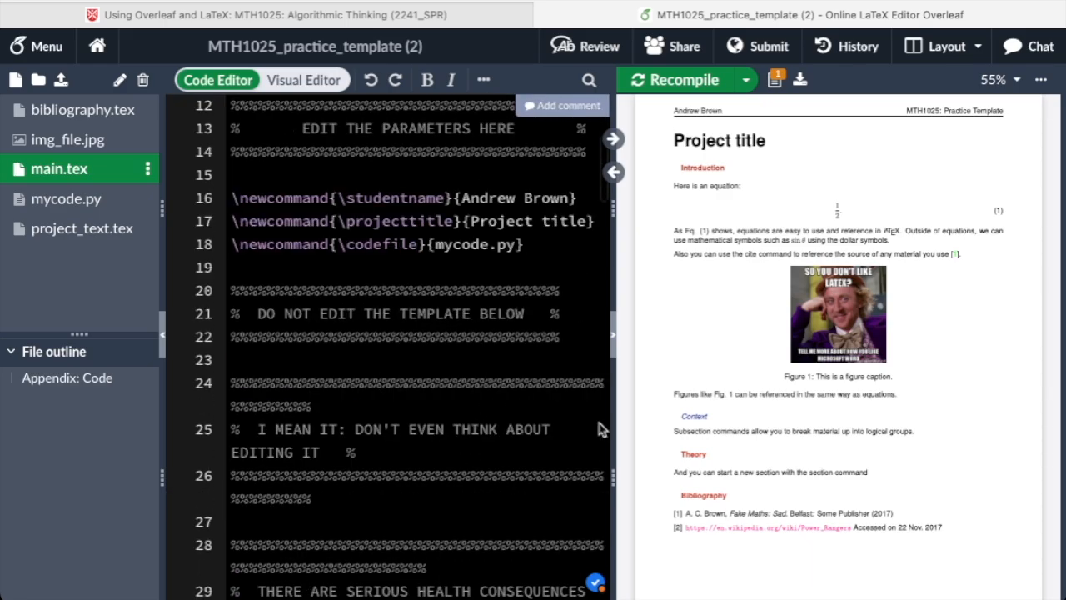
pyautogui.scroll(-8, 464, 446)
pyautogui.scroll(-2, 464, 446)
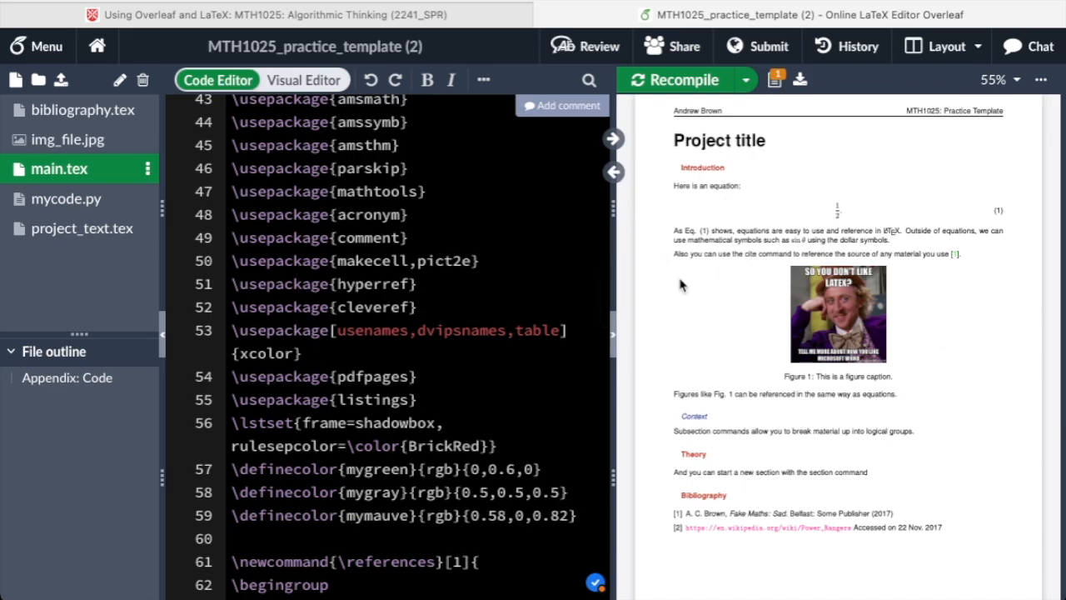
pyautogui.scroll(10, 409, 375)
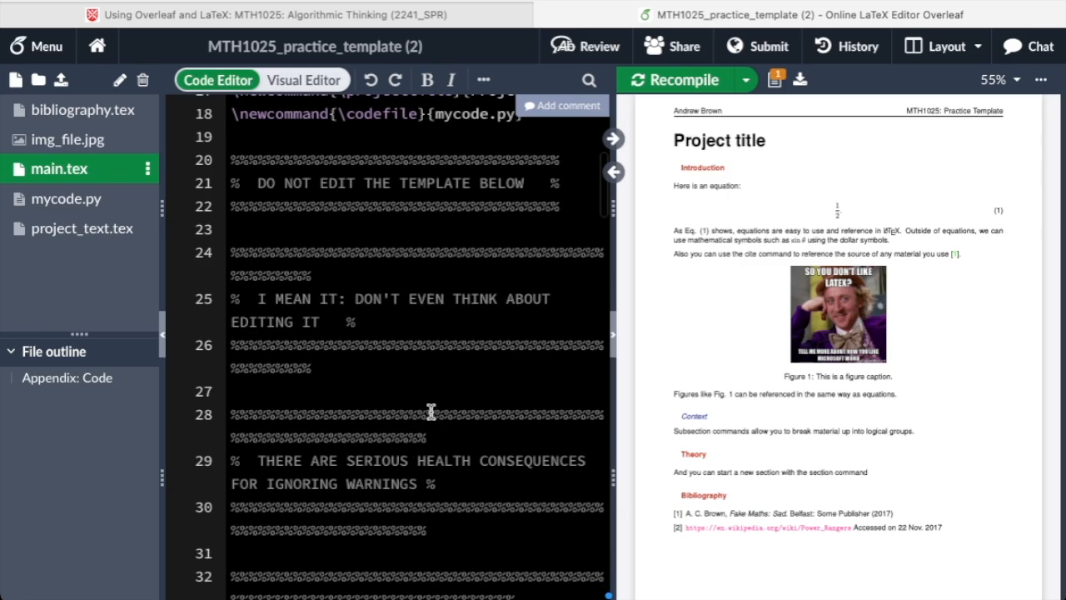
pyautogui.scroll(5, 429, 400)
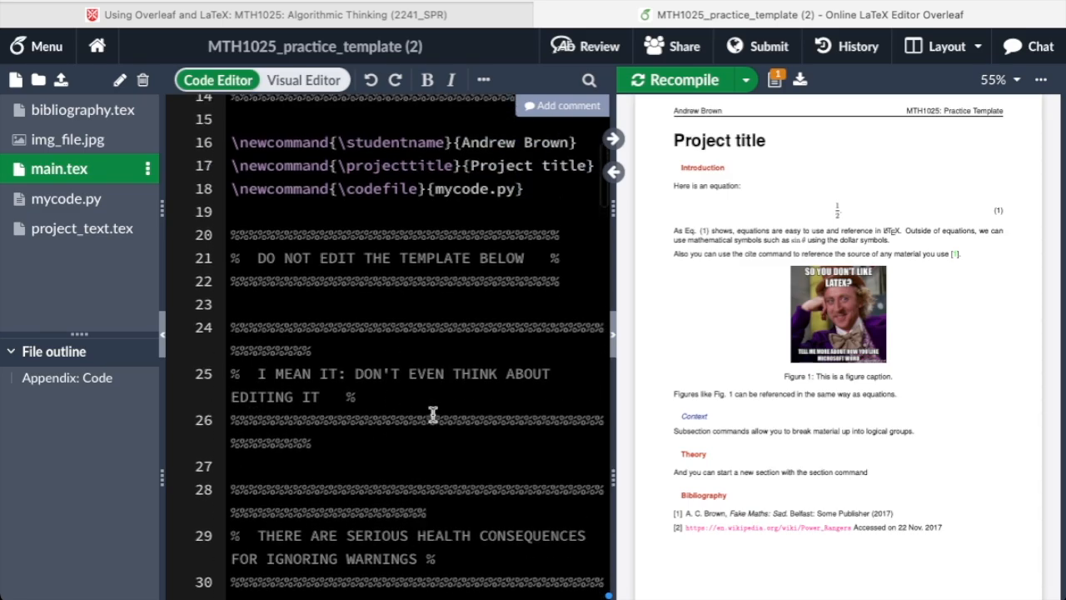
pyautogui.moveTo(473, 453); pyautogui.dragTo(587, 454)
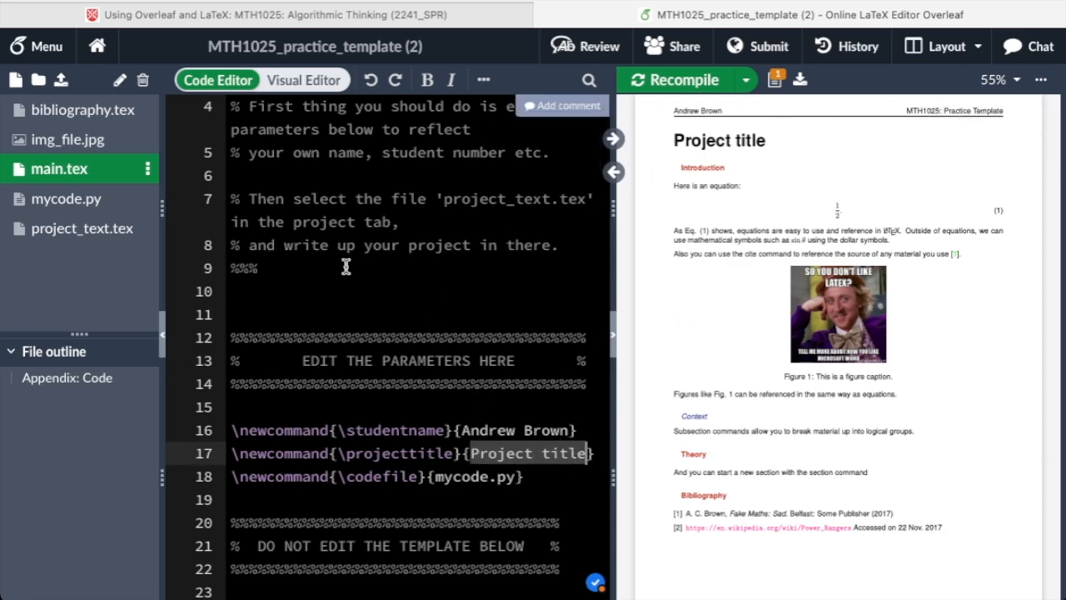
pyautogui.click(92, 239)
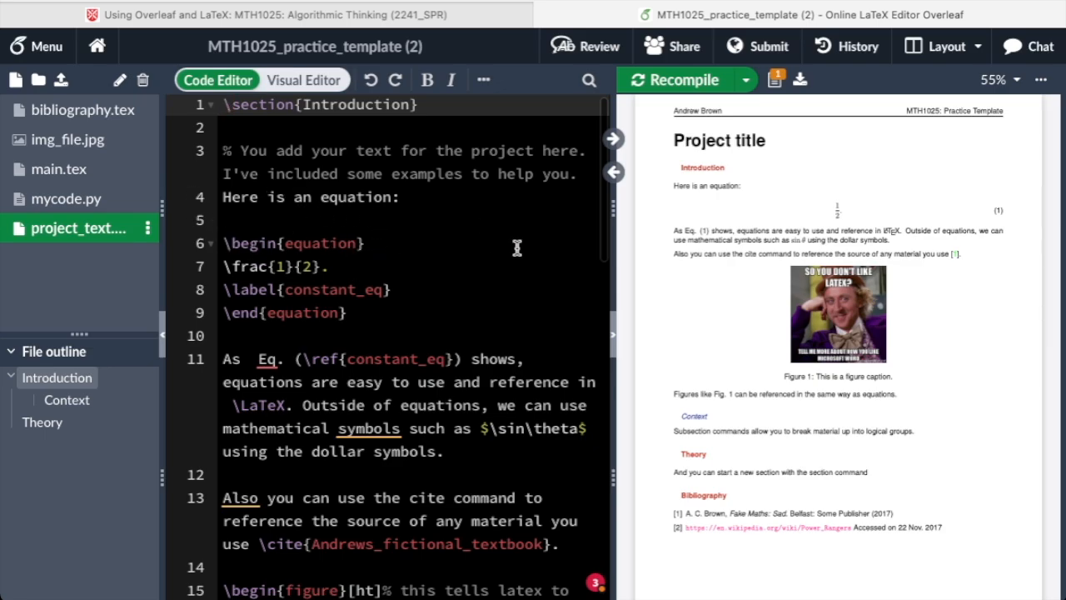
pyautogui.tripleClick(422, 104)
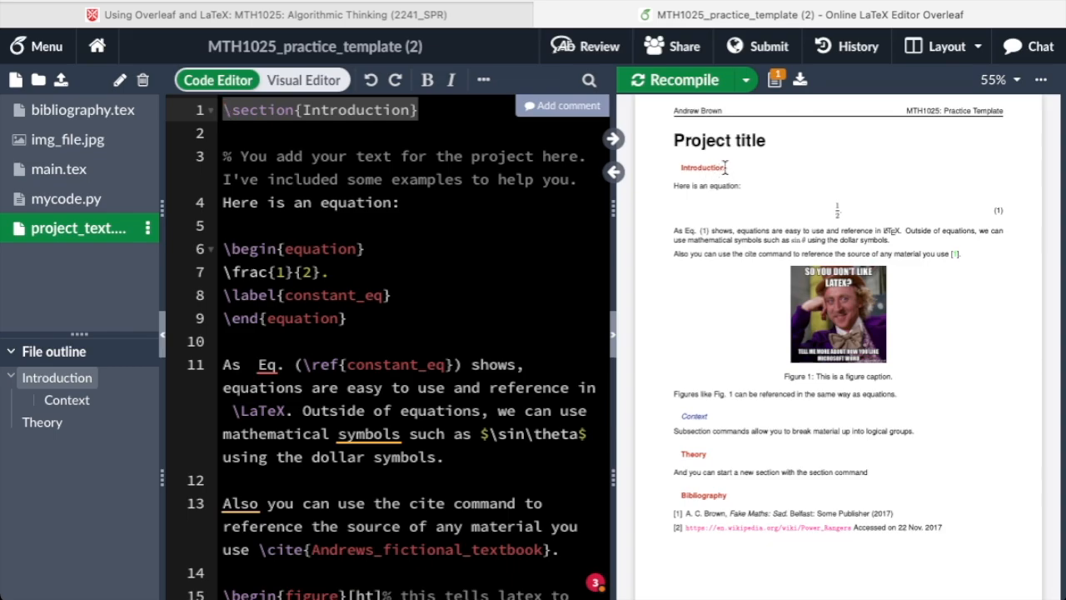
pyautogui.click(198, 200)
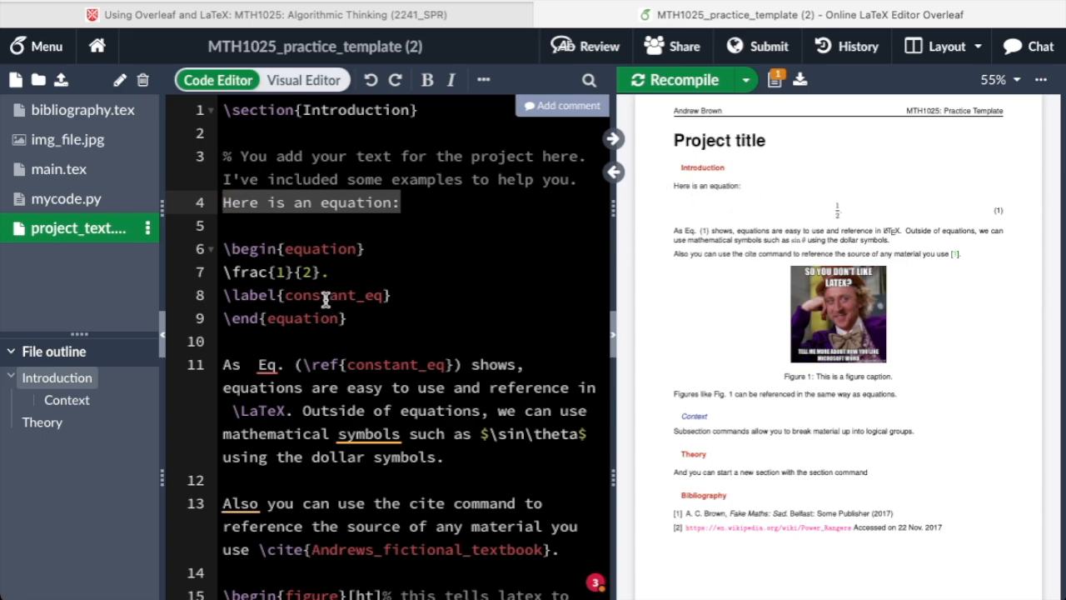
pyautogui.moveTo(397, 326); pyautogui.dragTo(223, 249)
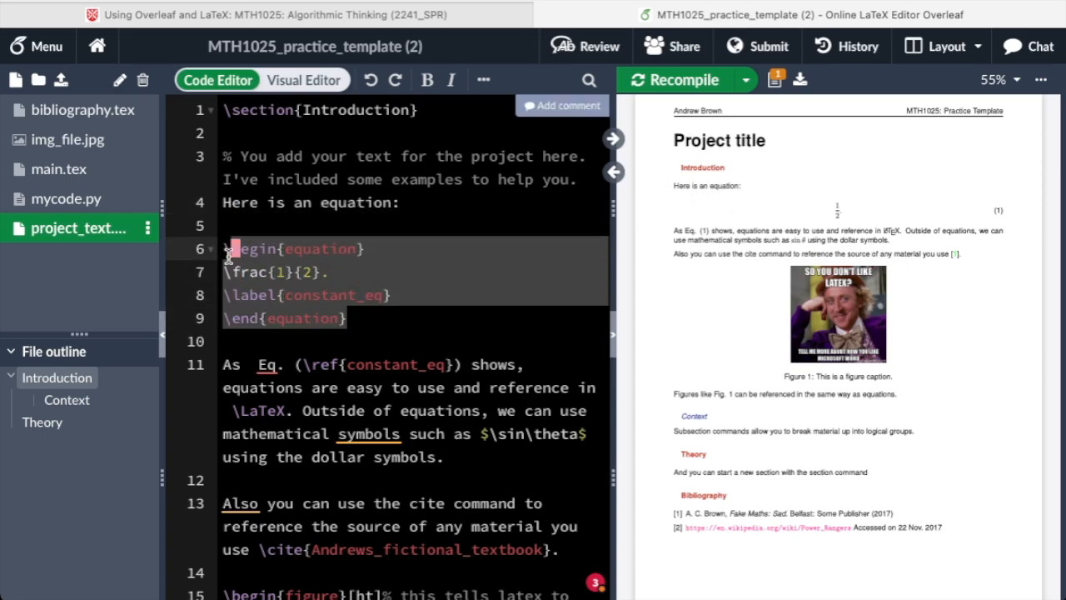
pyautogui.click(457, 271)
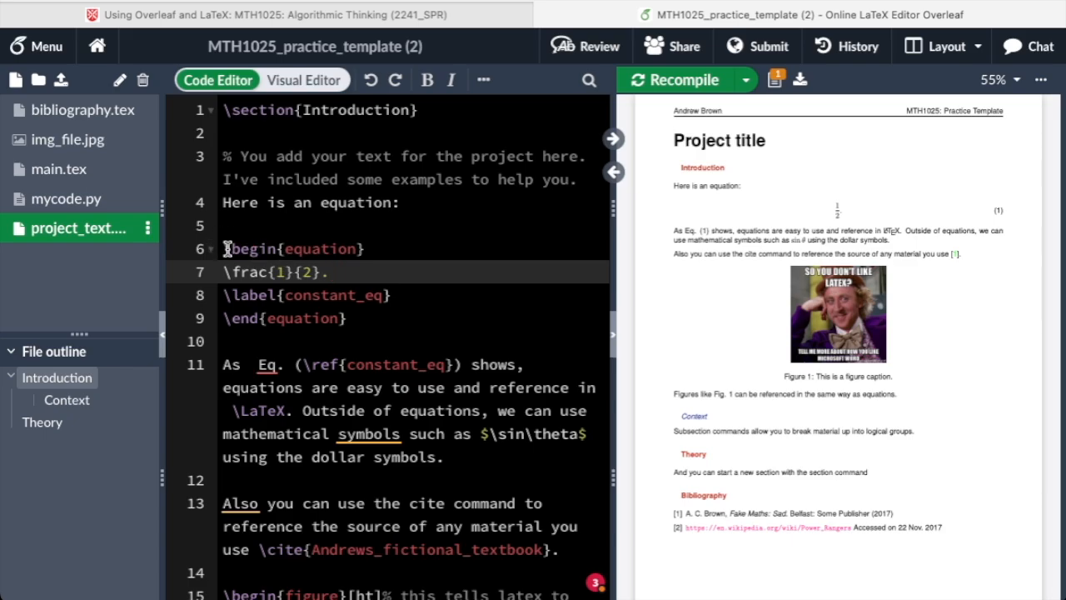
pyautogui.moveTo(222, 248); pyautogui.dragTo(357, 248)
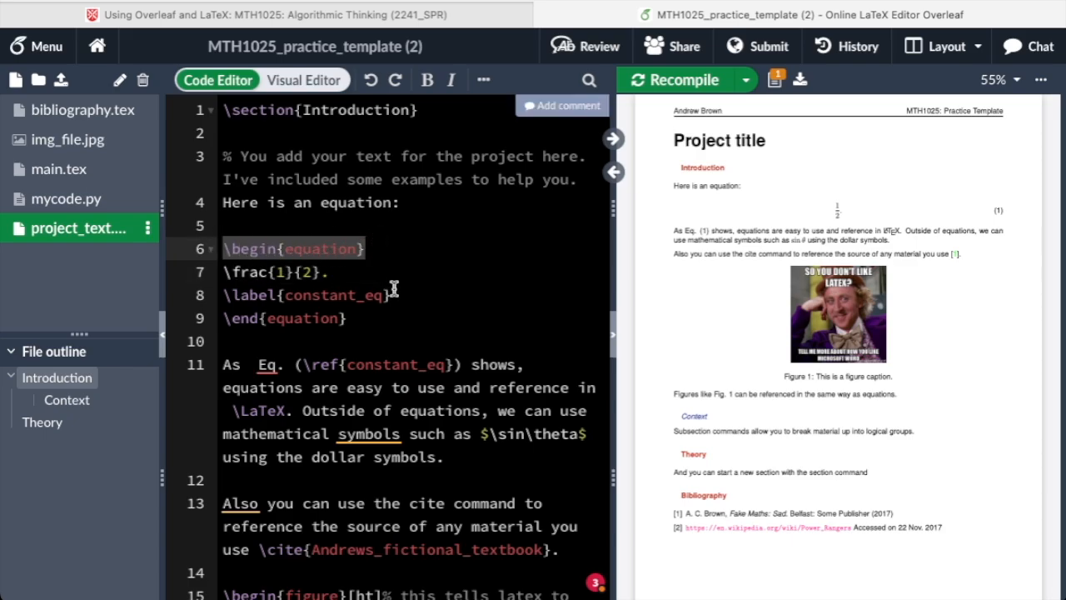
pyautogui.moveTo(371, 321); pyautogui.dragTo(219, 320)
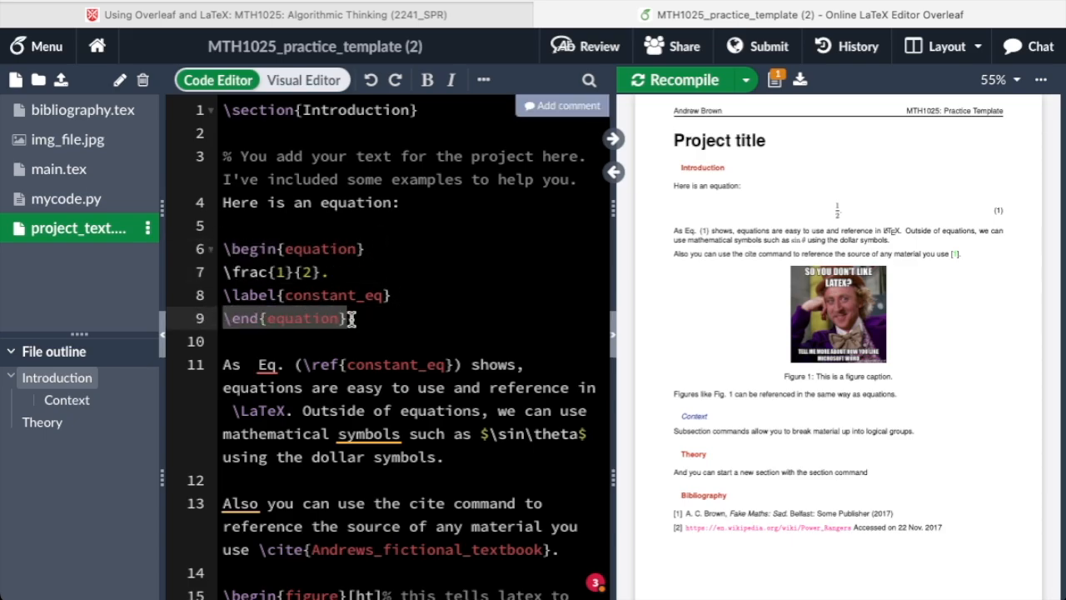
pyautogui.click(226, 250)
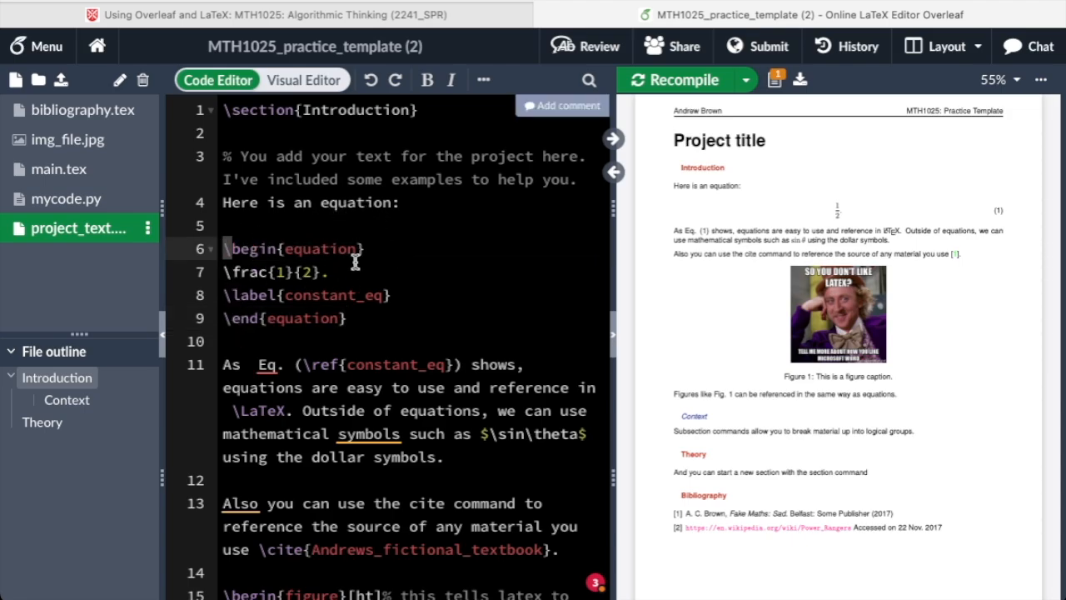
pyautogui.moveTo(331, 276); pyautogui.dragTo(183, 284)
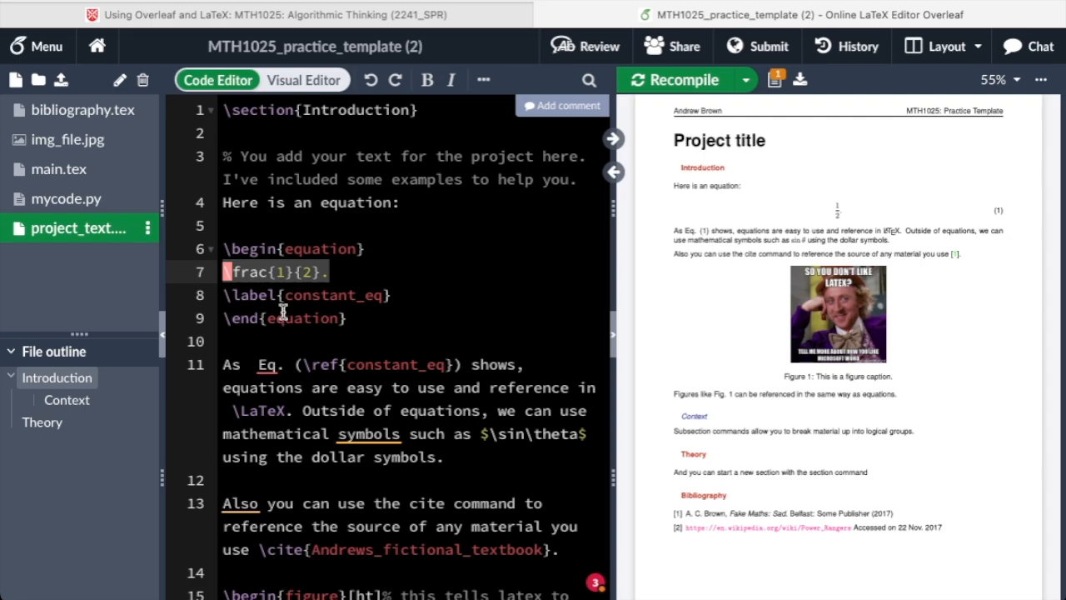
pyautogui.press('Left')
pyautogui.press('Left')
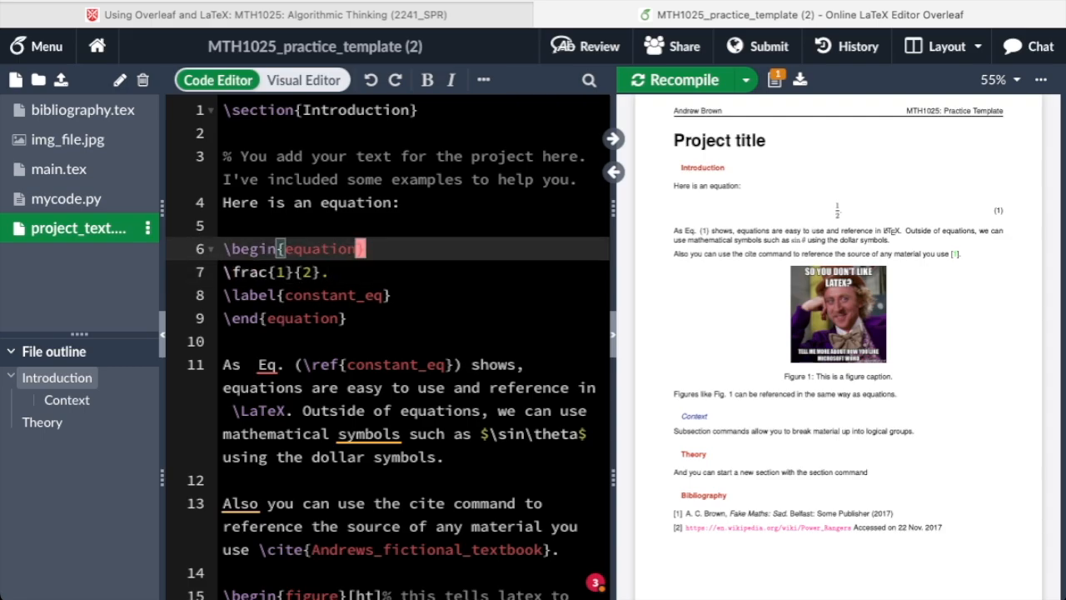
# Start line 7's formula with \int \limits _{0} ^{\infty}.
pyautogui.press('Down')
pyautogui.press('Home')
pyautogui.write('i')
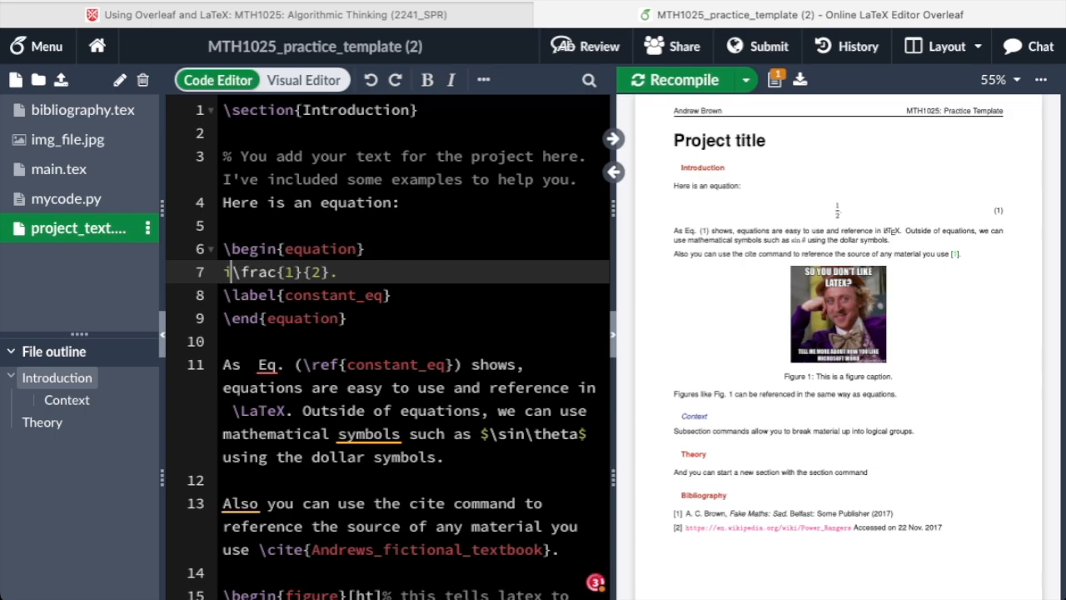
pyautogui.write('\\int')
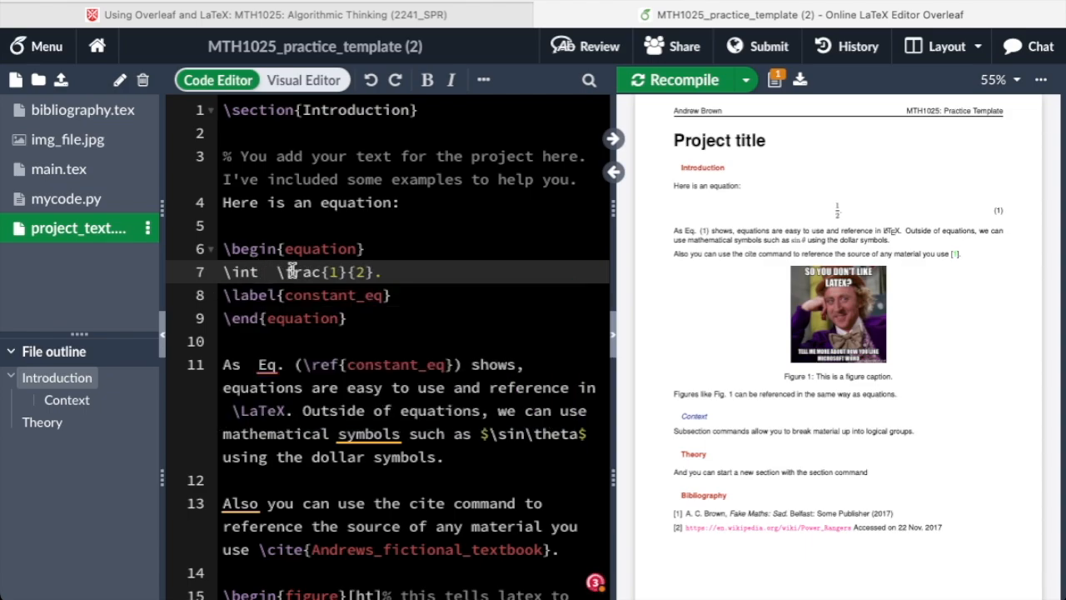
pyautogui.write('\\')
pyautogui.press('Escape')
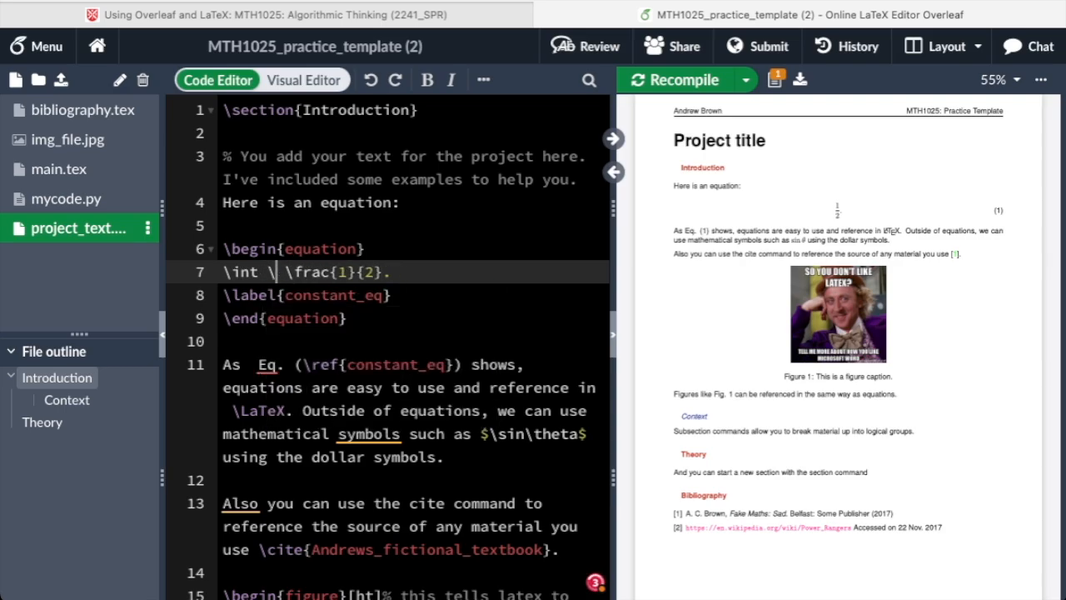
pyautogui.write('limits')
pyautogui.write(' _')
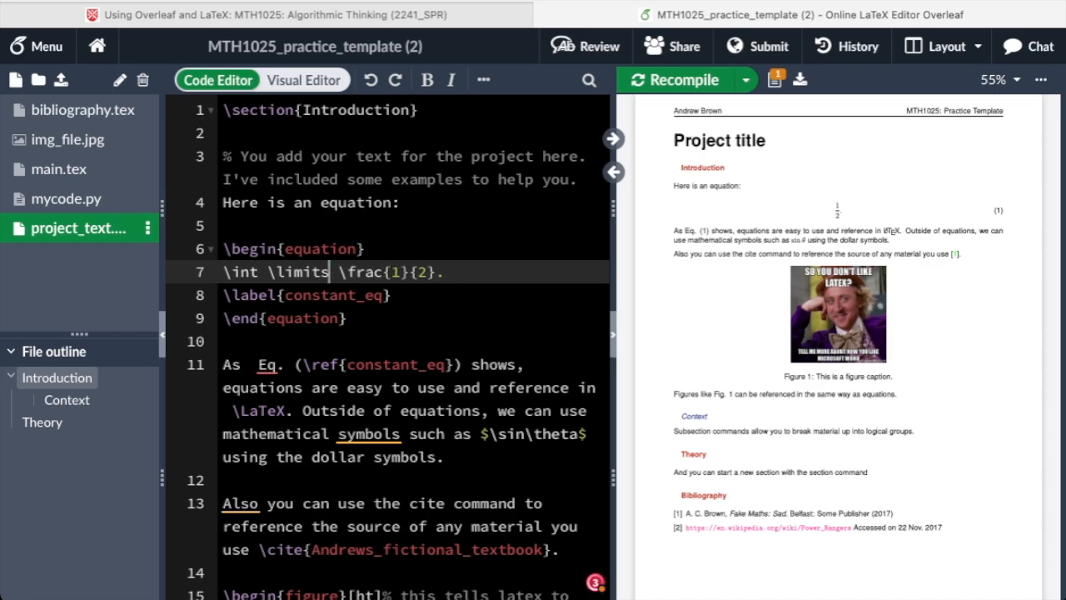
pyautogui.write('{0')
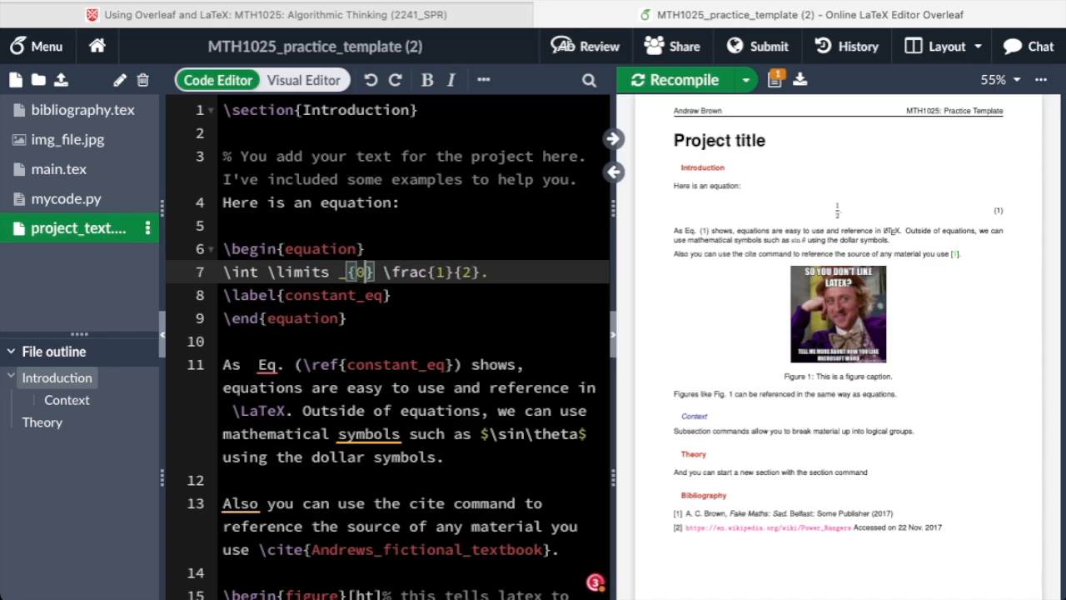
pyautogui.write('} ')
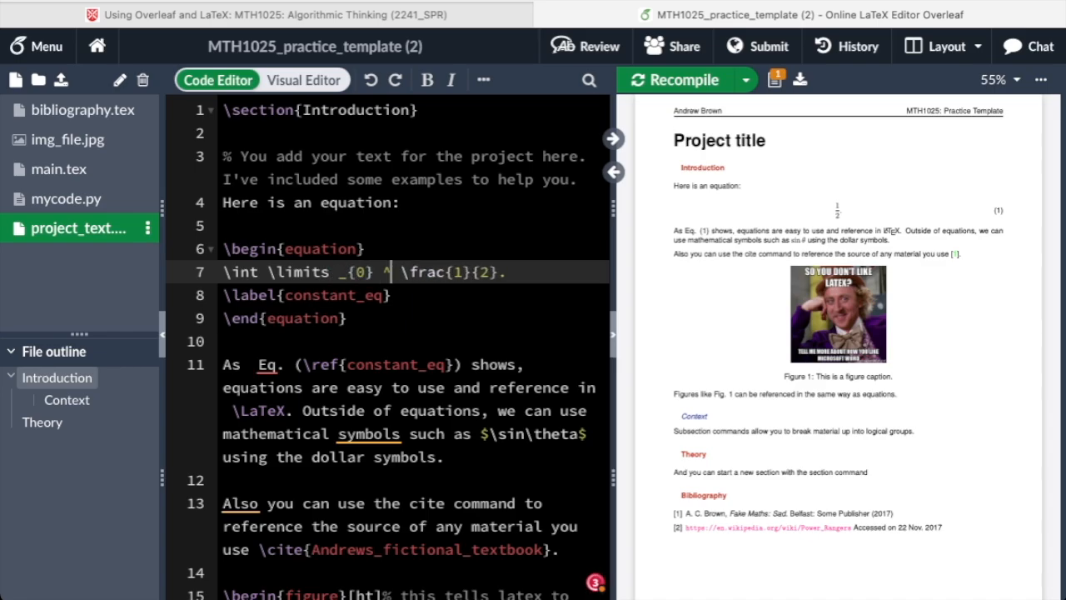
pyautogui.write('^{\\')
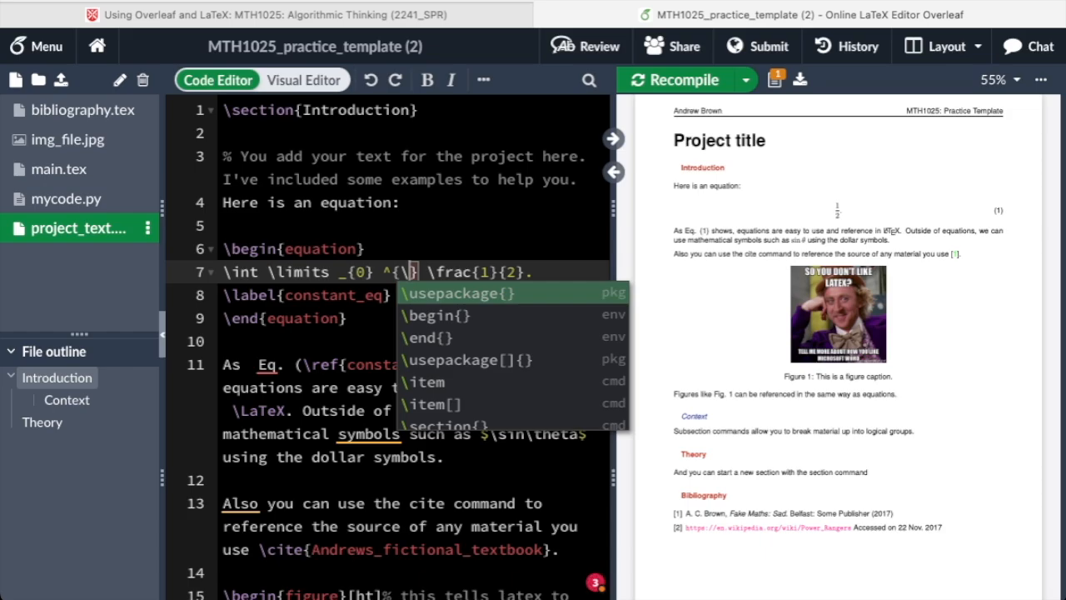
pyautogui.write('infty')
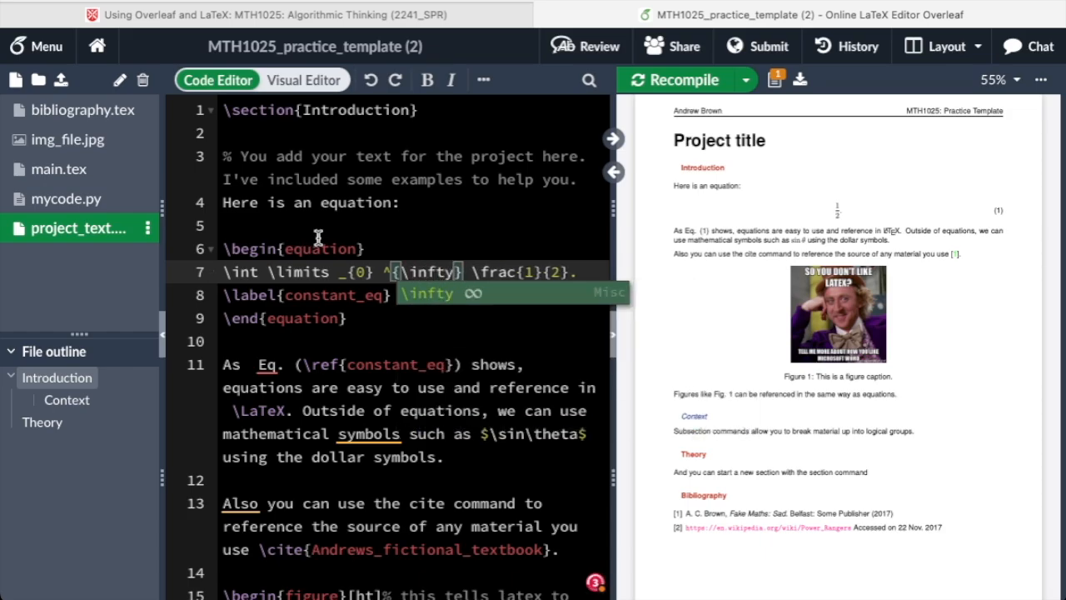
pyautogui.press('Right')
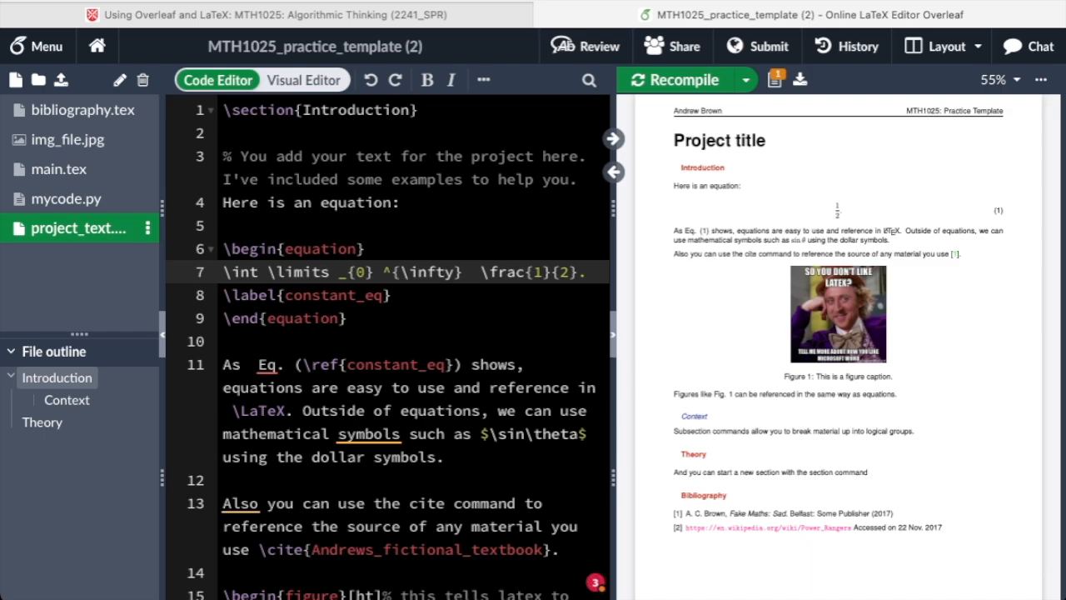
# Replace \frac{1}{2} with \frac{x^2}{y} dx and recompile.
pyautogui.write('x^2')
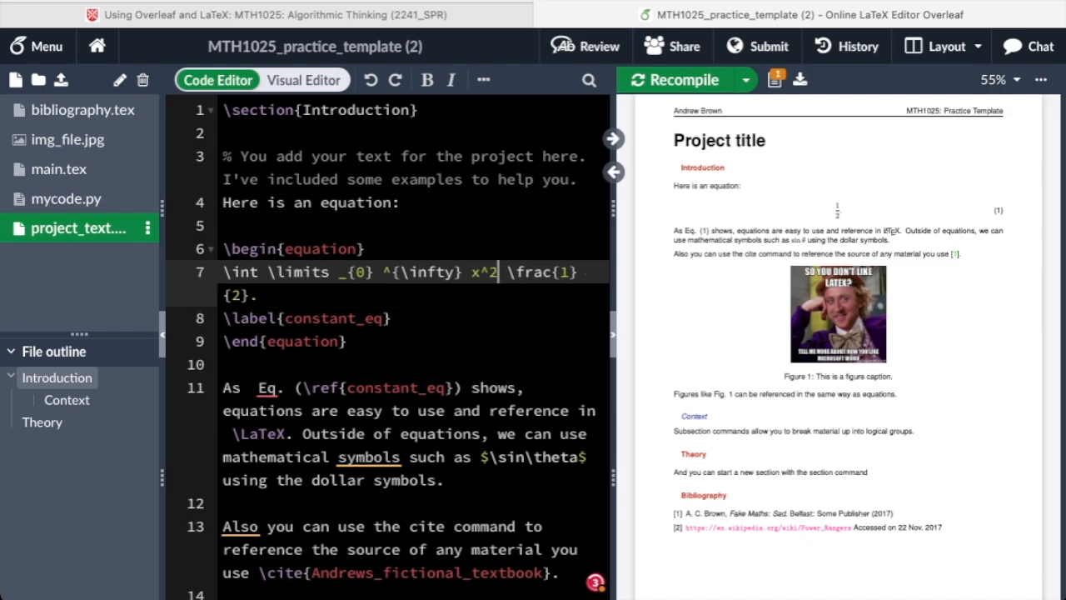
pyautogui.press('Delete')
pyautogui.press('Delete')
pyautogui.press('Delete')
pyautogui.press('Delete')
pyautogui.press('Delete')
pyautogui.press('Delete')
pyautogui.press('Delete')
pyautogui.press('Delete')
pyautogui.press('Delete')
pyautogui.press('Delete')
pyautogui.press('Delete')
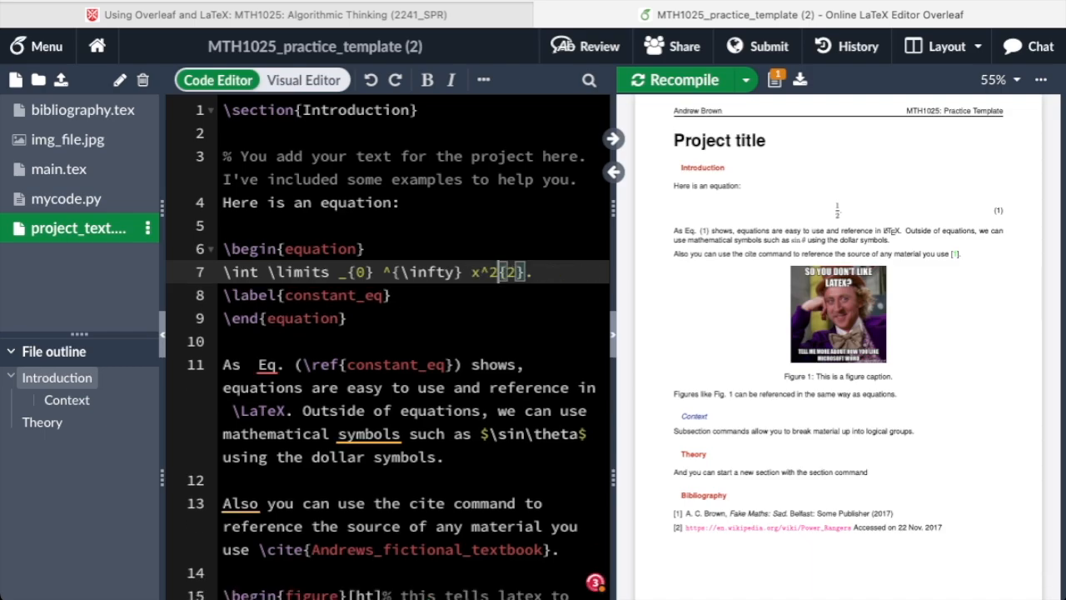
pyautogui.press('Delete')
pyautogui.press('Left')
pyautogui.press('Left')
pyautogui.press('Left')
pyautogui.write('\\frac{')
pyautogui.press('Right')
pyautogui.press('Right')
pyautogui.press('Right')
pyautogui.write('}')
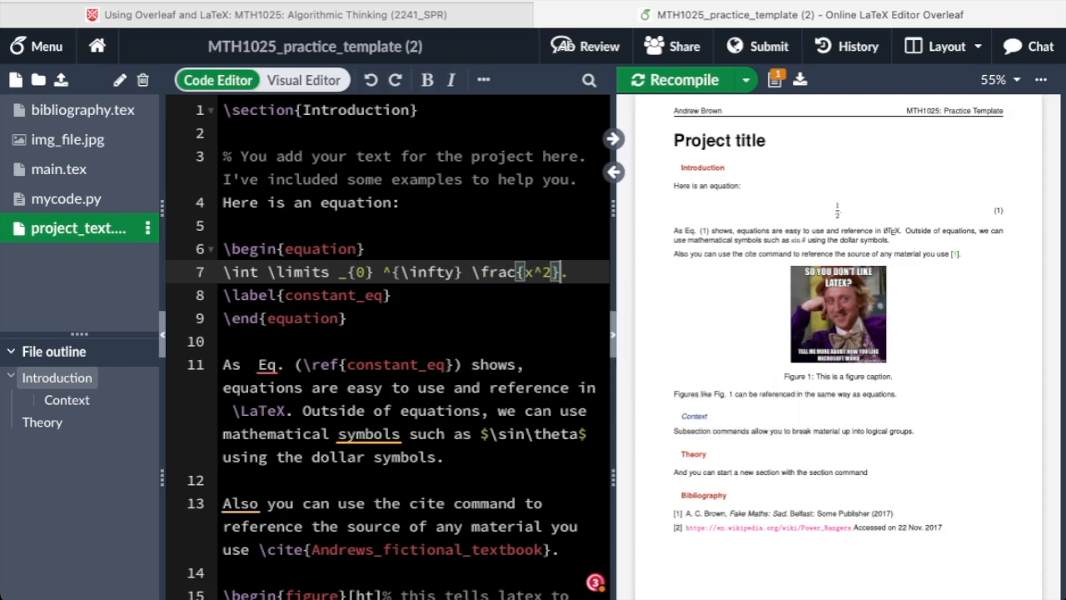
pyautogui.write('{y} ')
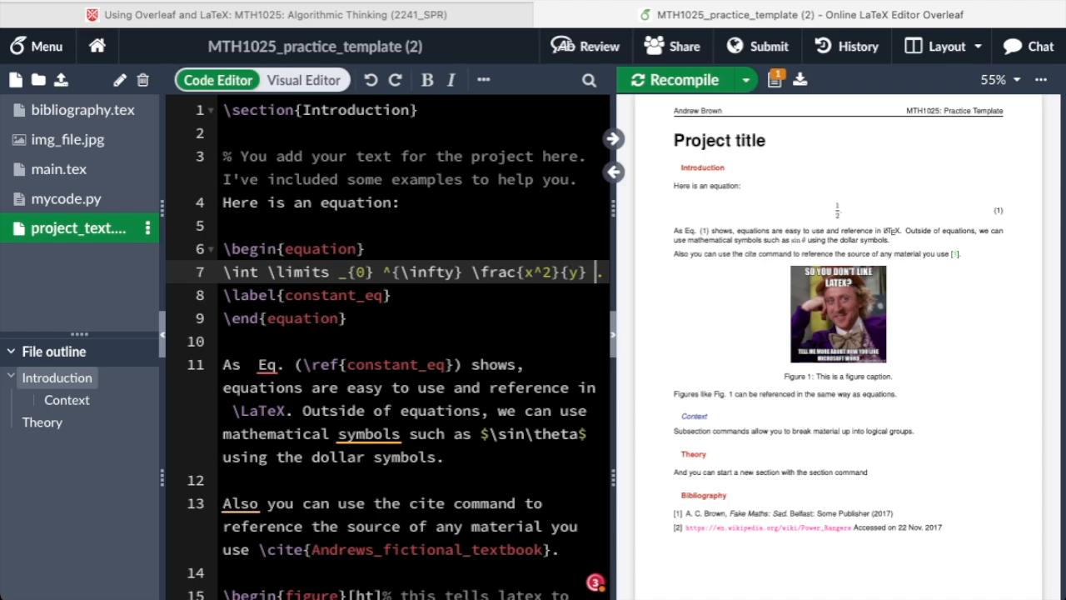
pyautogui.write('dx')
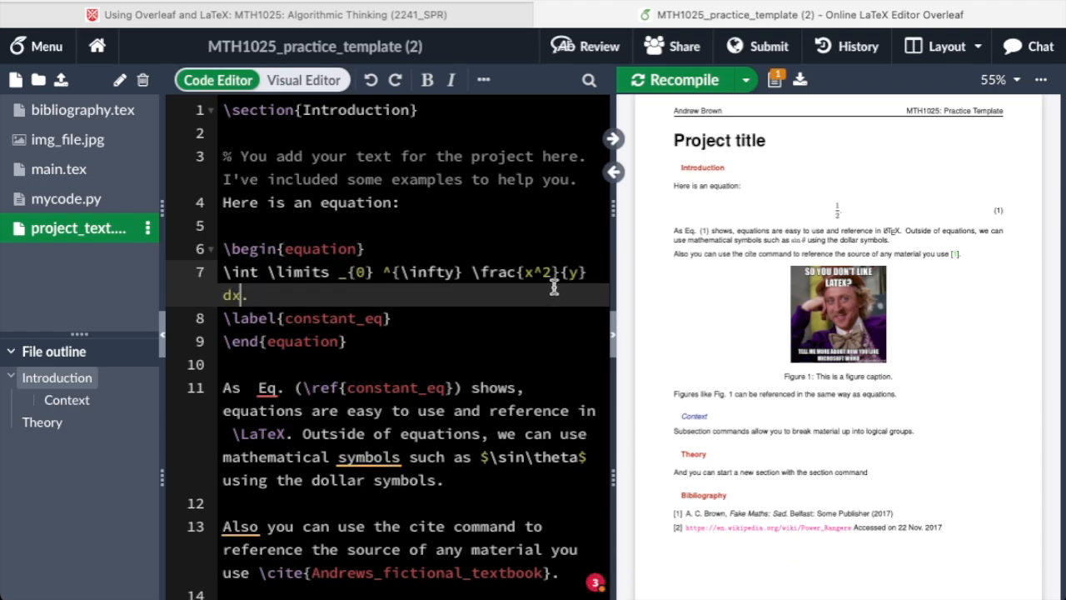
pyautogui.click(694, 79)
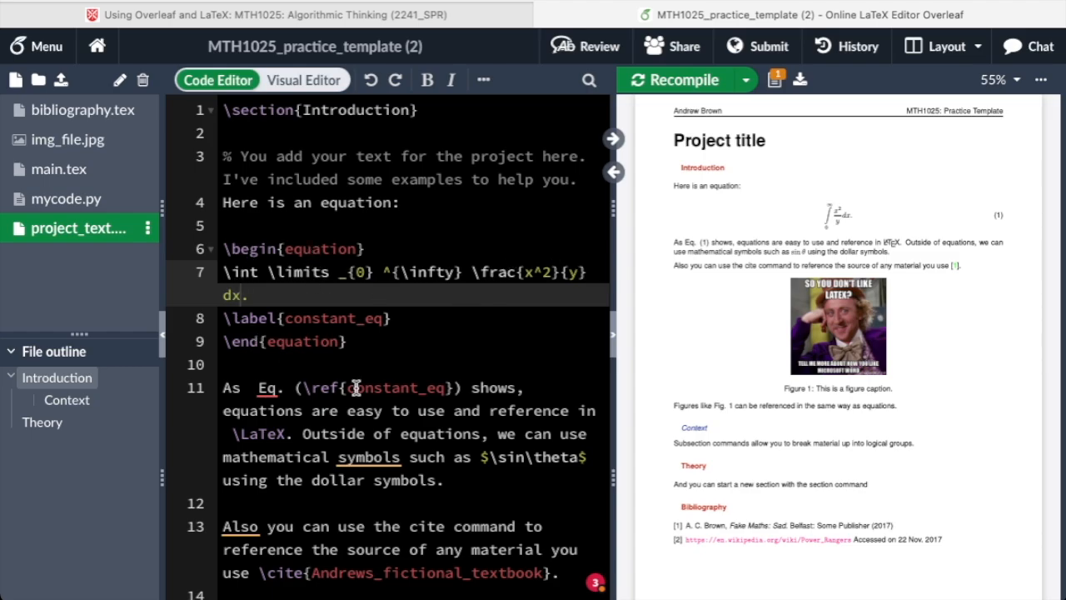
# Make line 4 read 'Here is an equation for $x$:'.
pyautogui.click(442, 201)
pyautogui.press('Left')
pyautogui.write('for ')
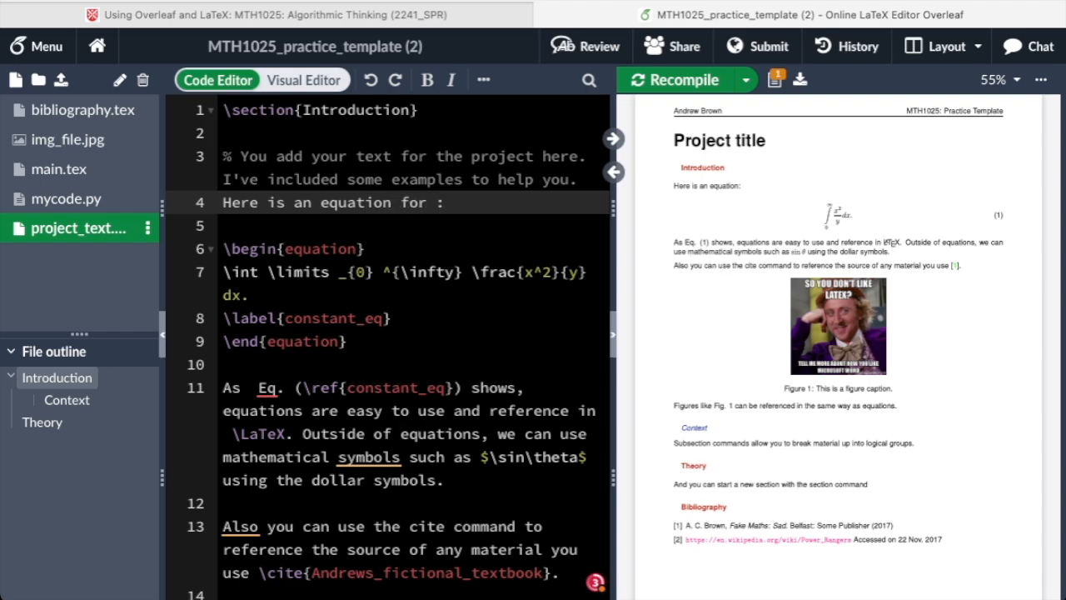
pyautogui.write('$x')
pyautogui.write(':')
pyautogui.click(655, 84)
pyautogui.click(439, 204)
pyautogui.write('x')
pyautogui.click(676, 79)
pyautogui.click(457, 204)
pyautogui.press('BackSpace')
pyautogui.press('BackSpace')
pyautogui.press('Escape')
pyautogui.press(':')
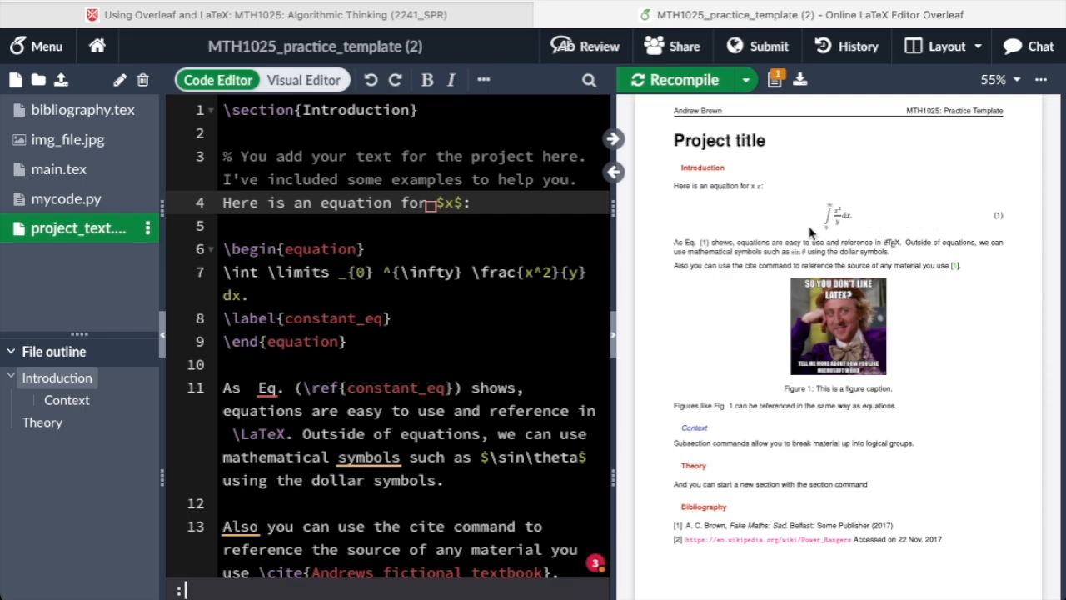
pyautogui.press('Escape')
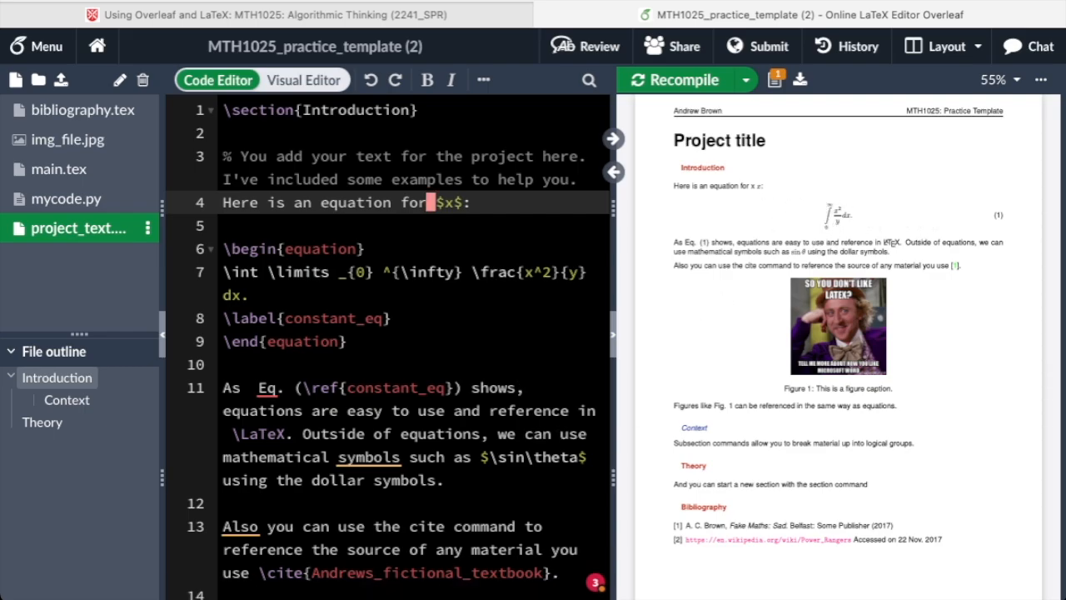
pyautogui.scroll(-1, 443, 321)
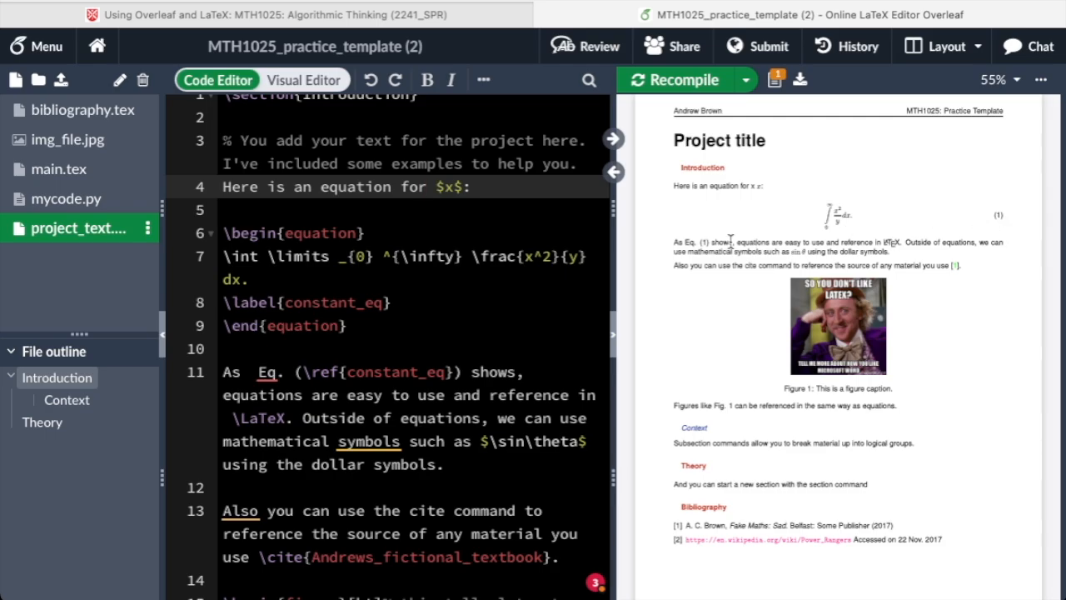
pyautogui.moveTo(674, 241); pyautogui.dragTo(708, 242)
pyautogui.moveTo(714, 406); pyautogui.dragTo(734, 406)
pyautogui.scroll(-1, 749, 327)
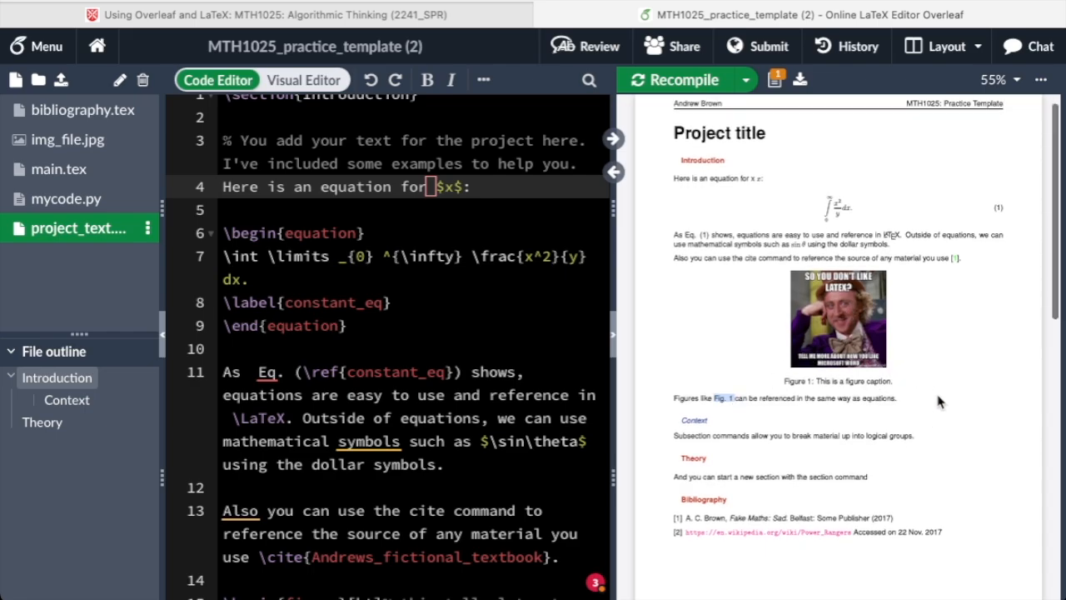
pyautogui.click(948, 537)
pyautogui.moveTo(942, 532); pyautogui.dragTo(662, 513)
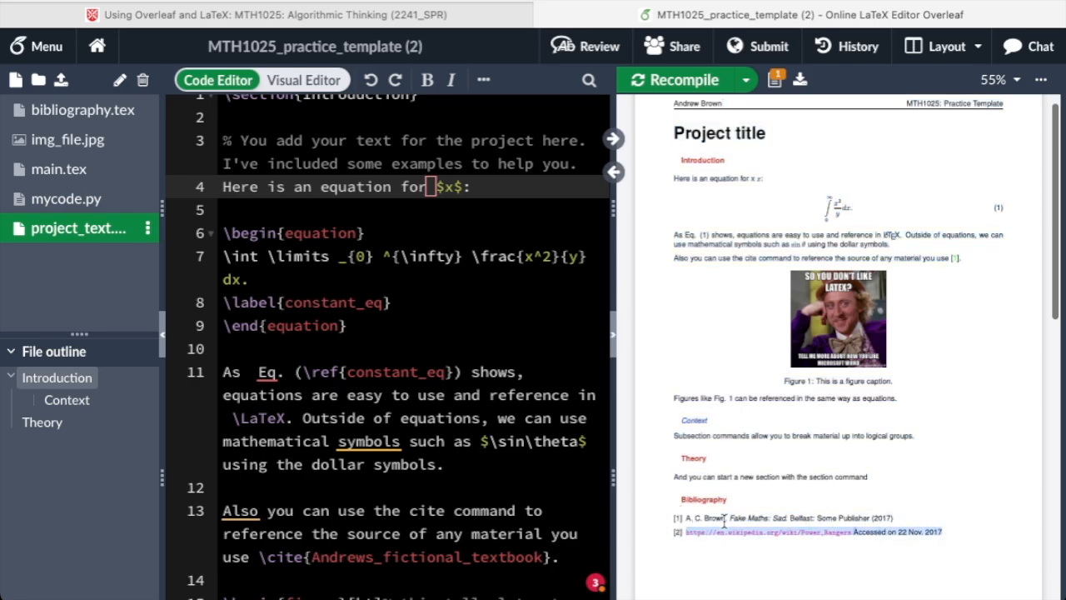
pyautogui.click(804, 514)
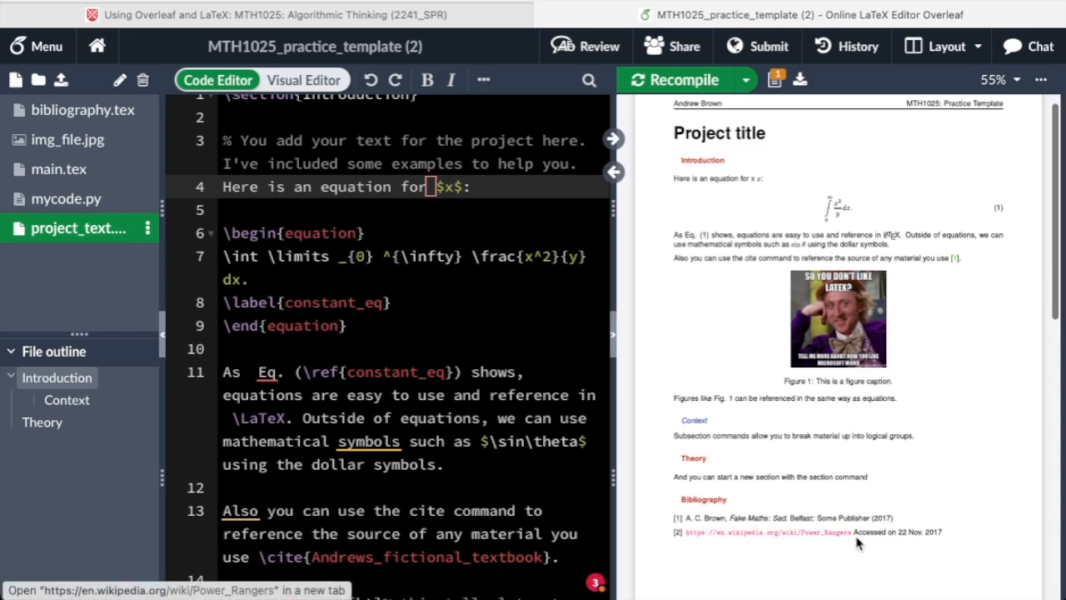
pyautogui.click(956, 264)
pyautogui.scroll(5, 833, 317)
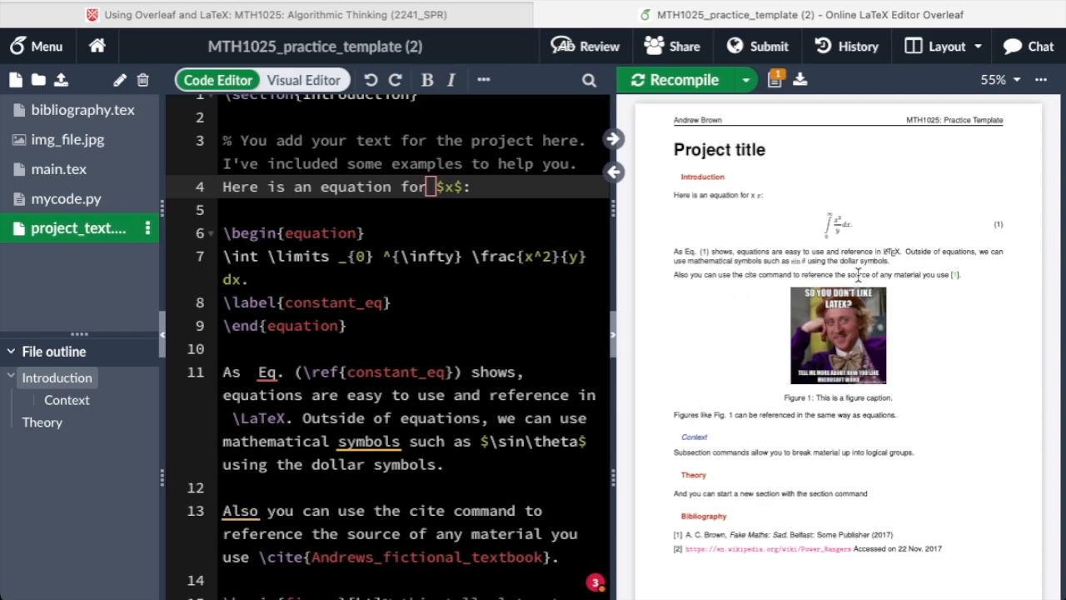
pyautogui.click(409, 313)
# Highlight the \label{constant_eq} line, the equation block and its \ref command.
pyautogui.moveTo(409, 300); pyautogui.dragTo(201, 296)
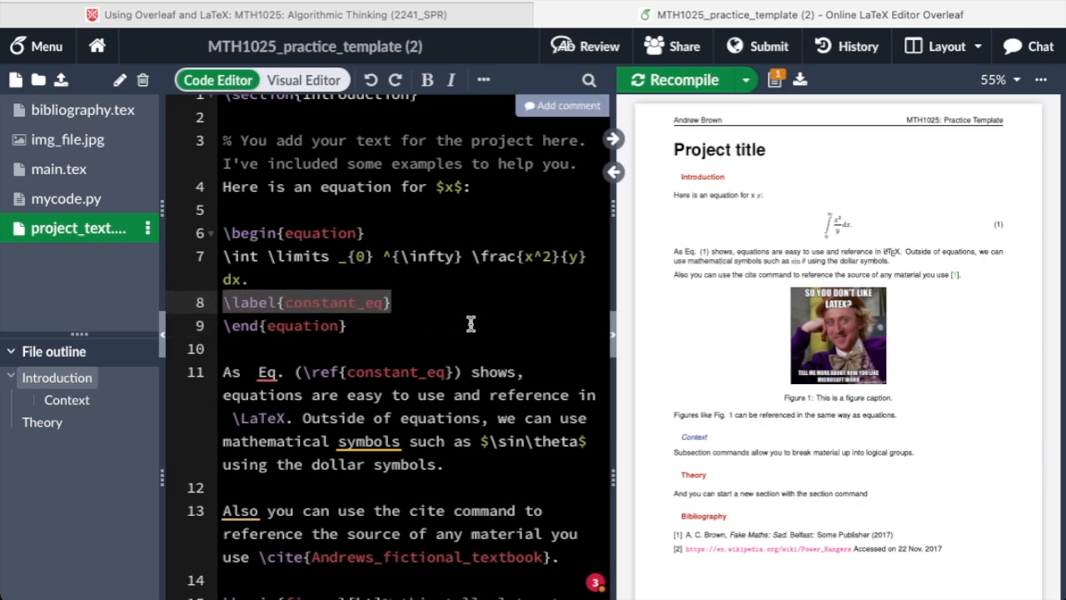
pyautogui.scroll(1, 452, 321)
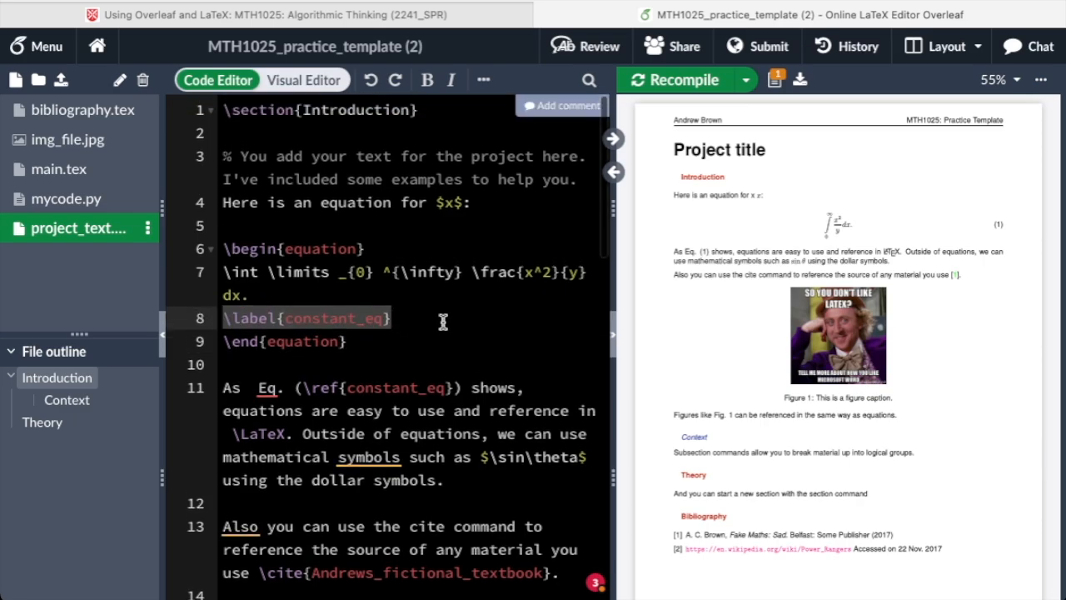
pyautogui.click(374, 362)
pyautogui.hotkey('shift', 'Up')
pyautogui.hotkey('shift', 'Up')
pyautogui.hotkey('shift', 'Up')
pyautogui.hotkey('shift', 'Up')
pyautogui.hotkey('shift', 'Up')
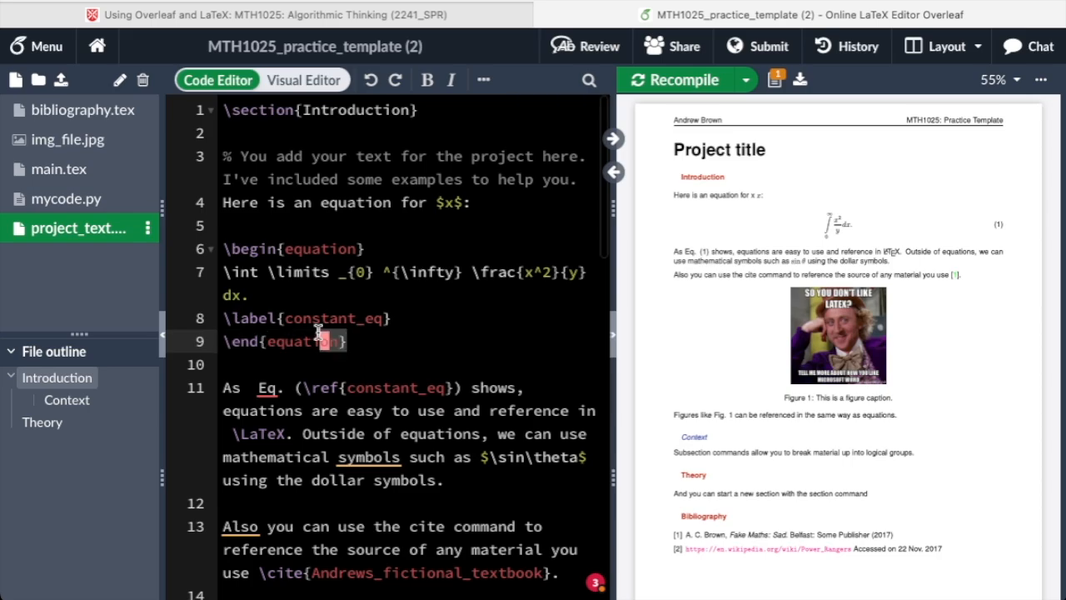
pyautogui.click(399, 306)
pyautogui.moveTo(402, 318); pyautogui.dragTo(223, 317)
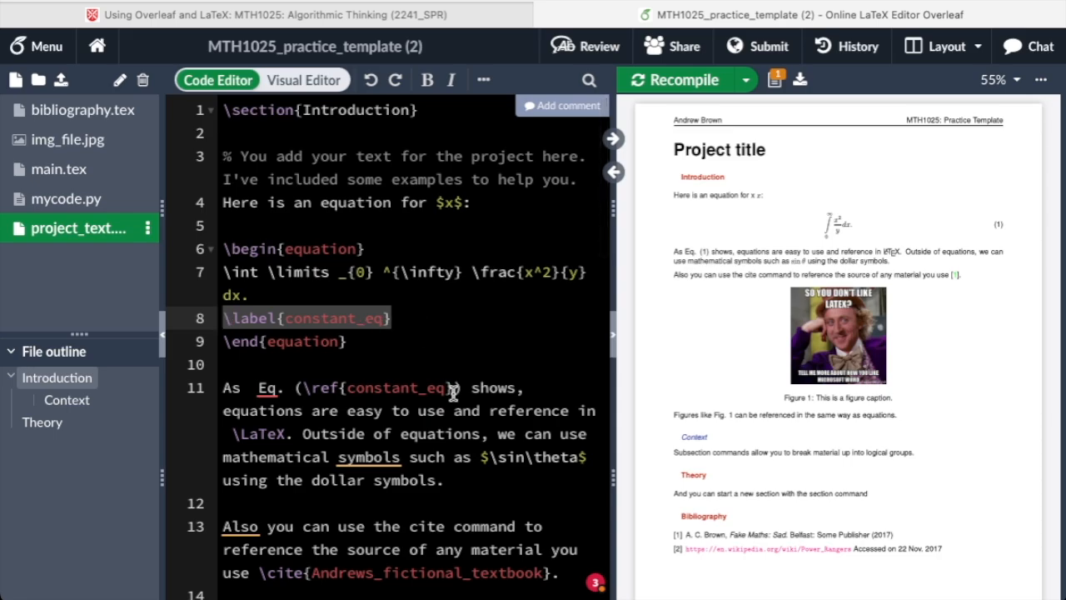
pyautogui.doubleClick(321, 387)
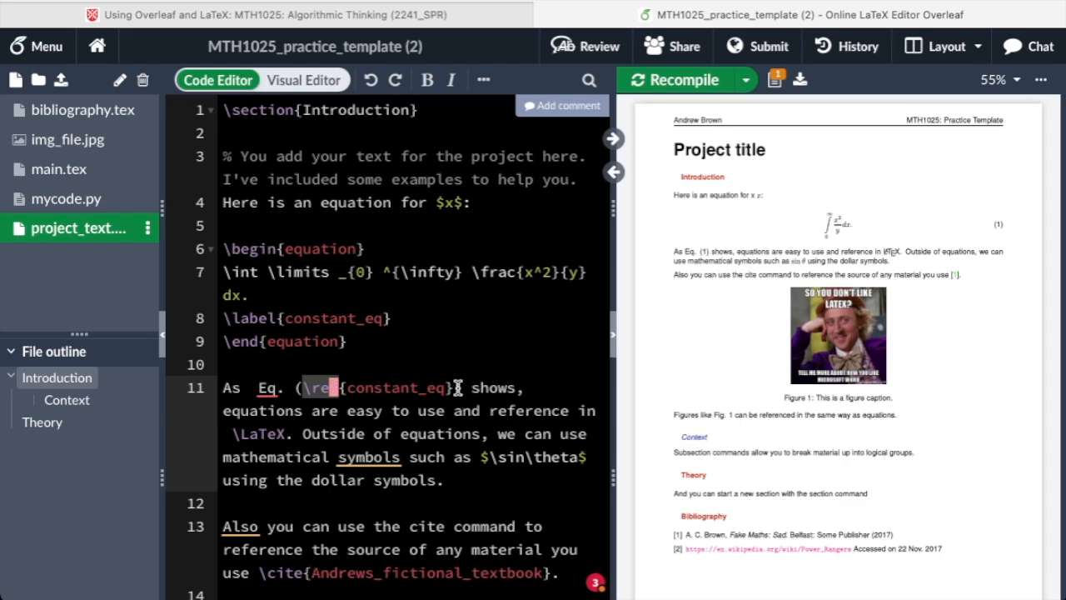
pyautogui.click(434, 348)
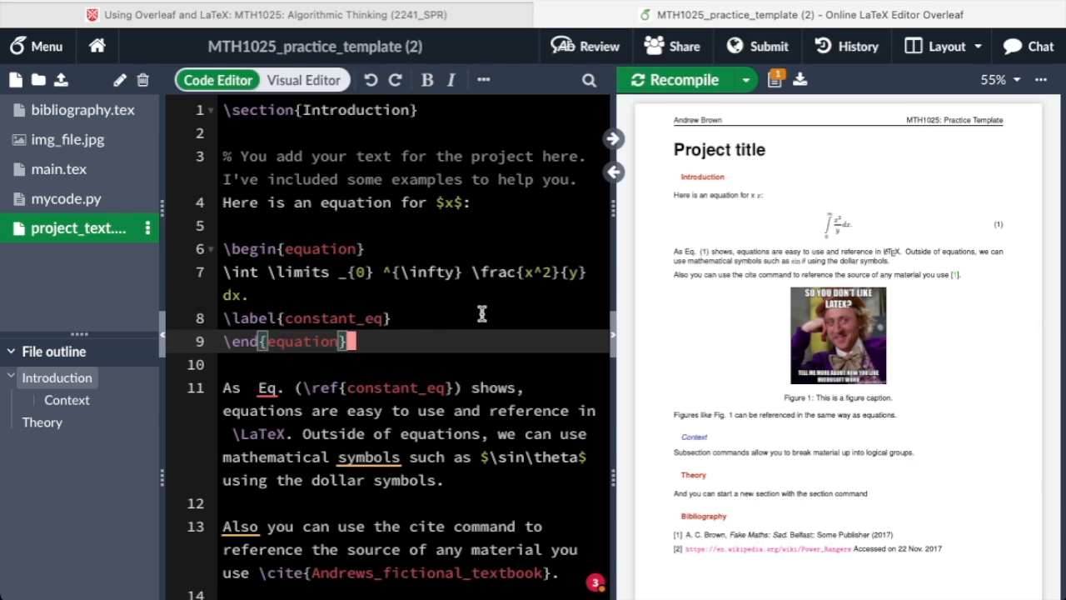
# Add a blank line above the integral equation and start typing \begin{equation}.
pyautogui.click(286, 227)
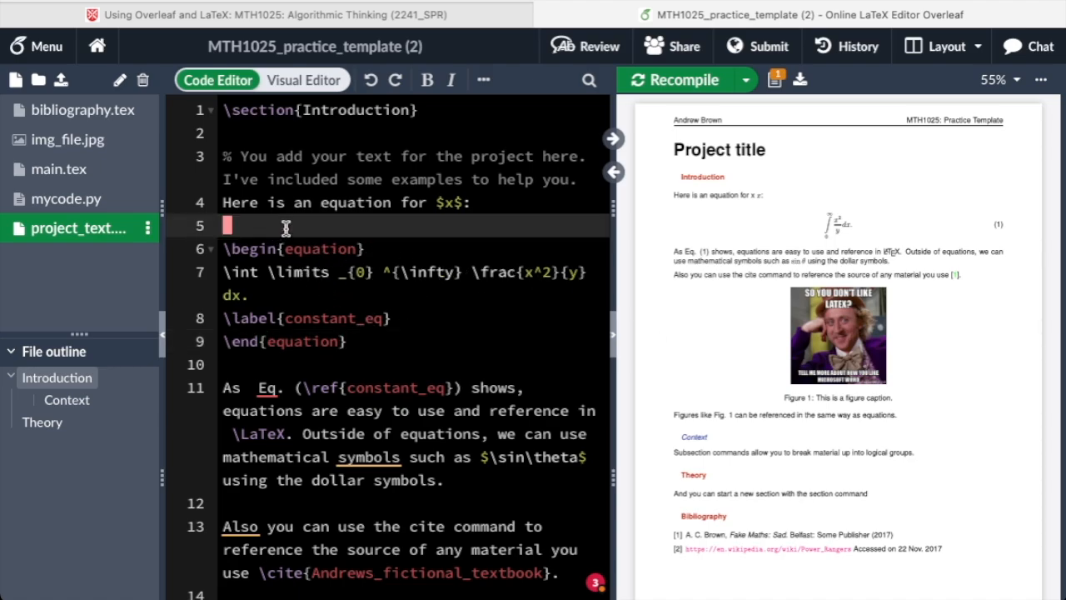
pyautogui.press('Down')
pyautogui.press('Return')
pyautogui.press('Up')
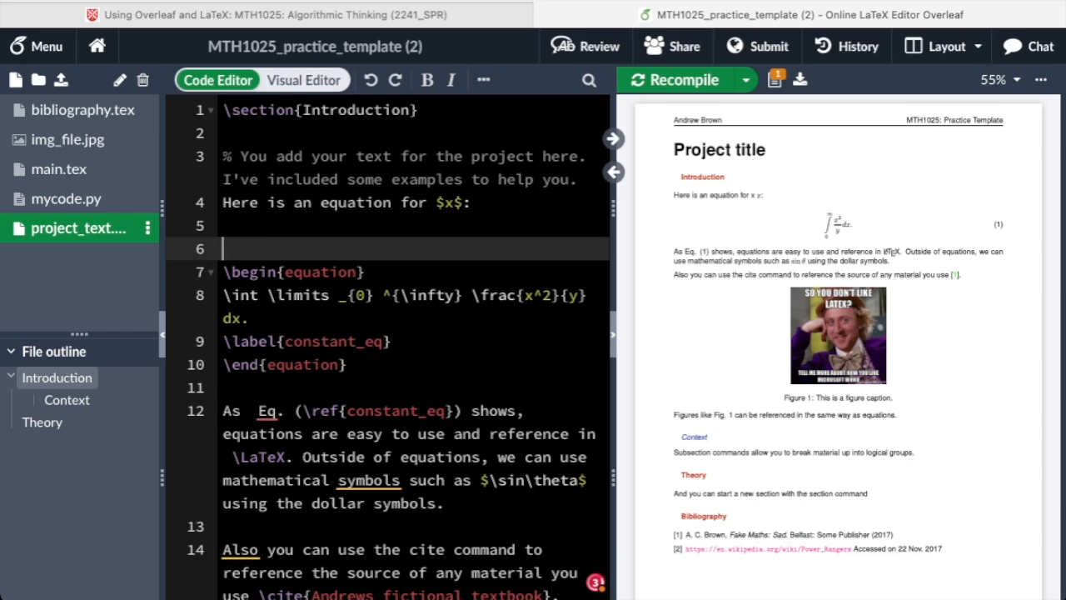
pyautogui.write('\x08egin{equ')
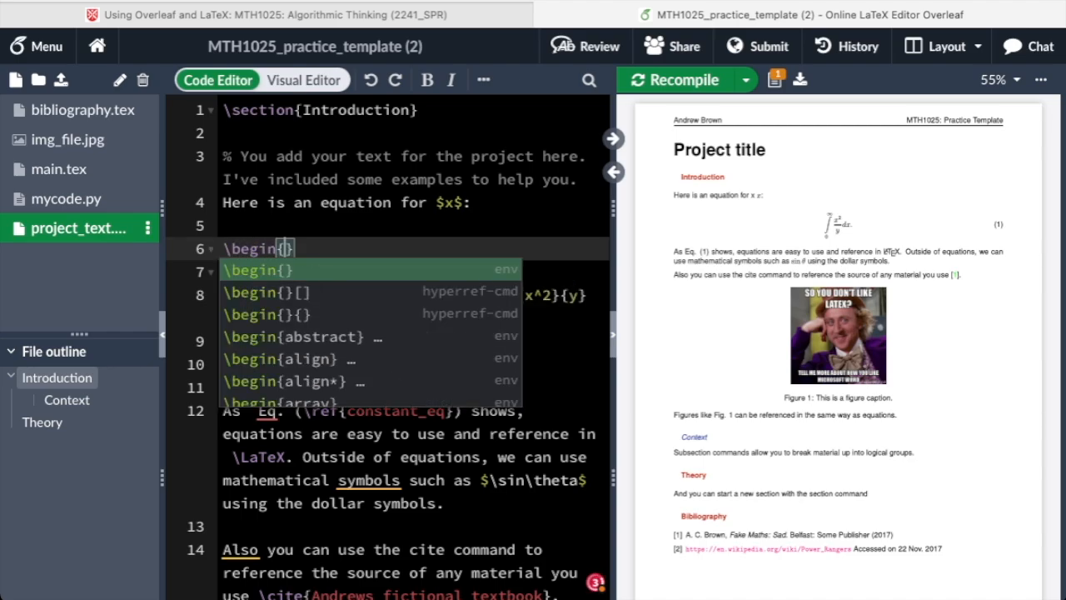
pyautogui.write('atio')
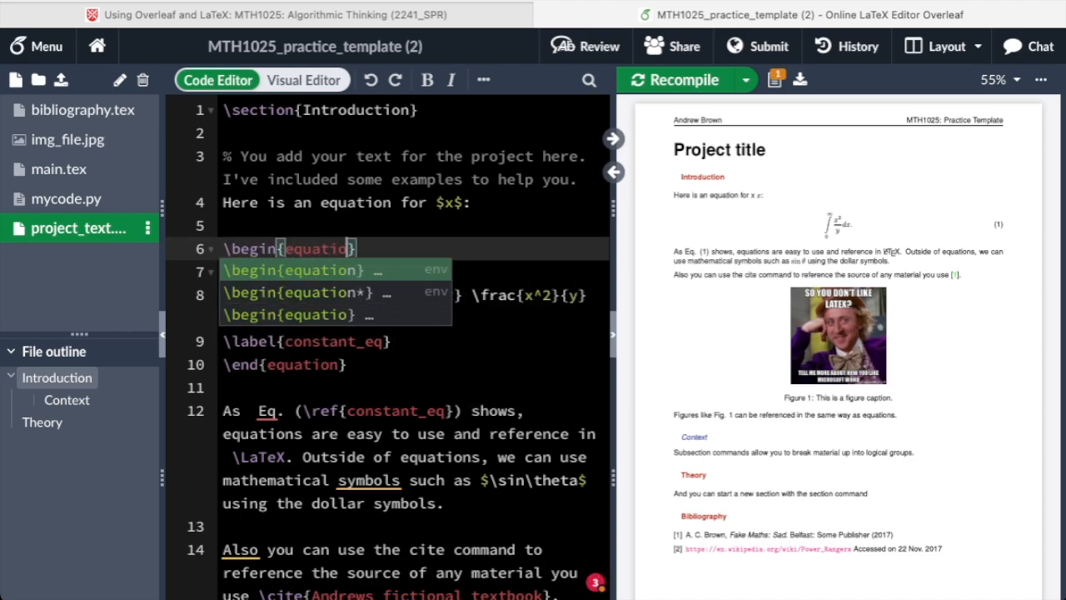
# Insert a new equation containing 10, labelled \label{eq10}.
pyautogui.click(323, 270)
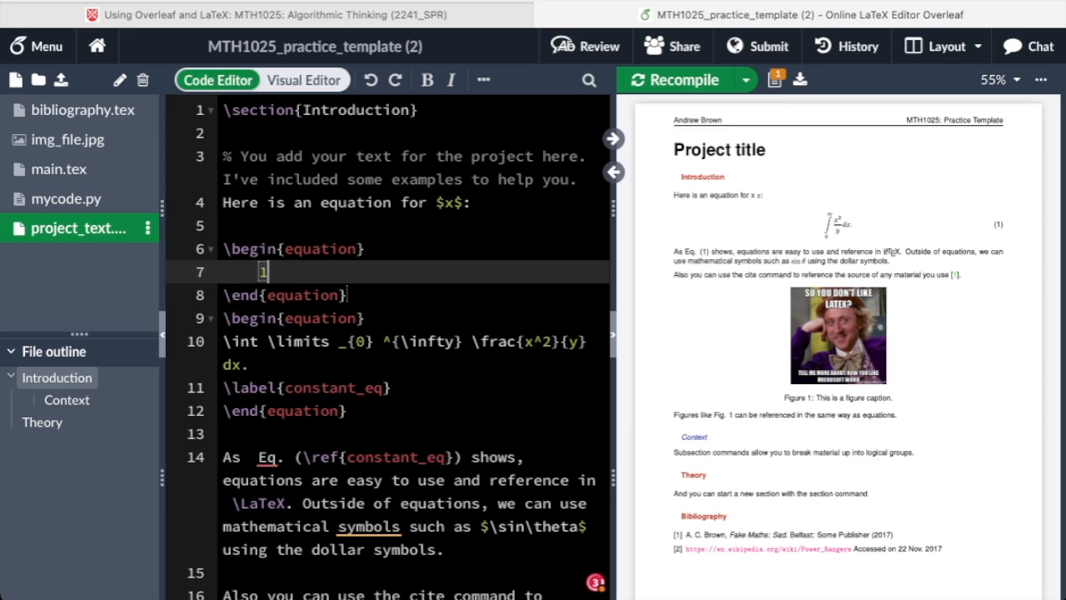
pyautogui.click(400, 300)
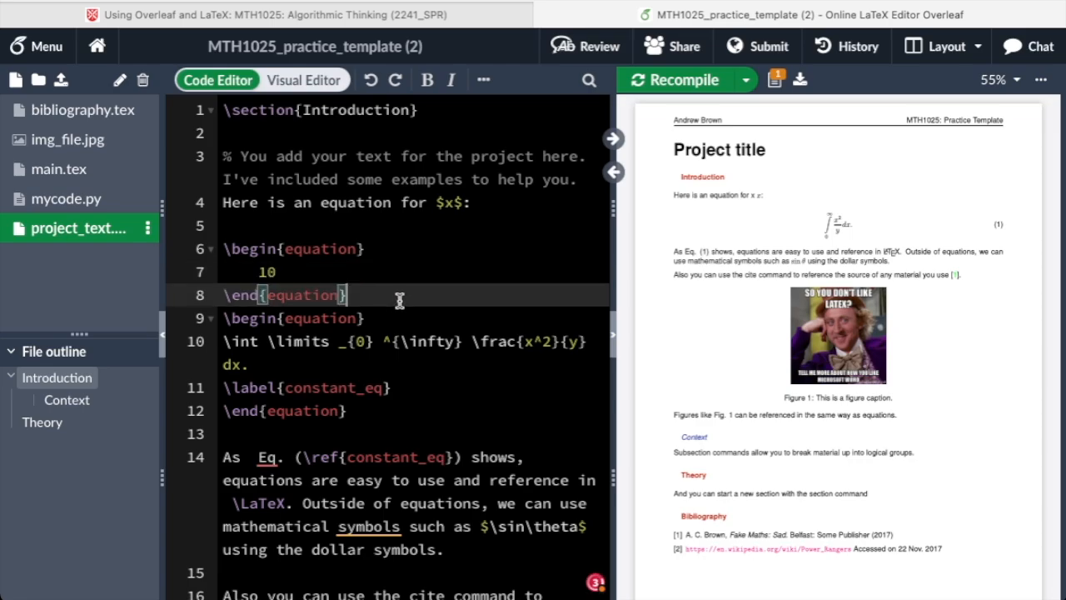
pyautogui.press('Up')
pyautogui.press('Return')
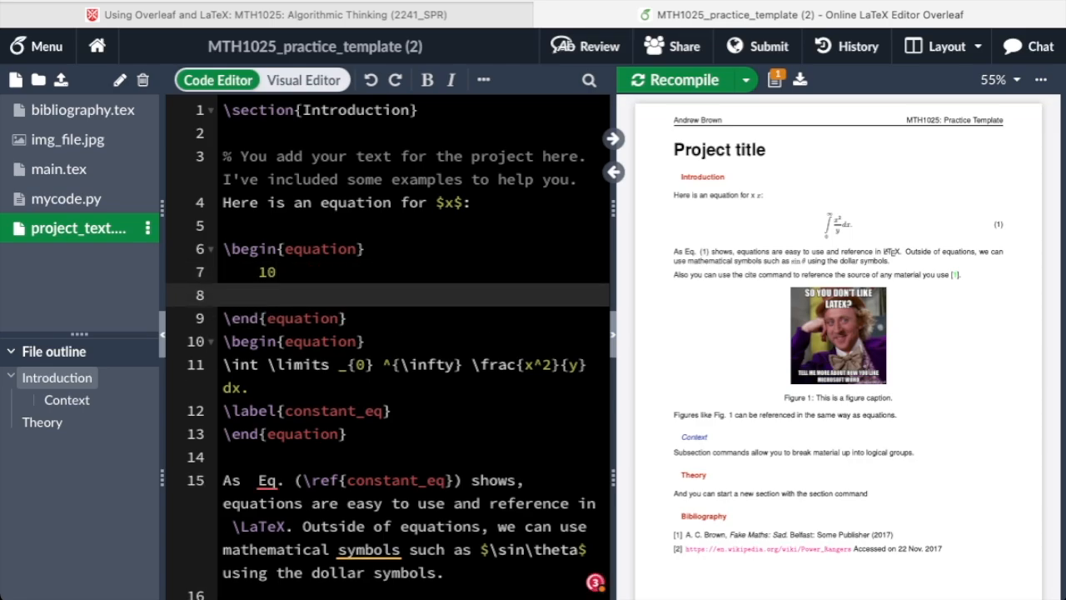
pyautogui.write('\\label')
pyautogui.press('Return')
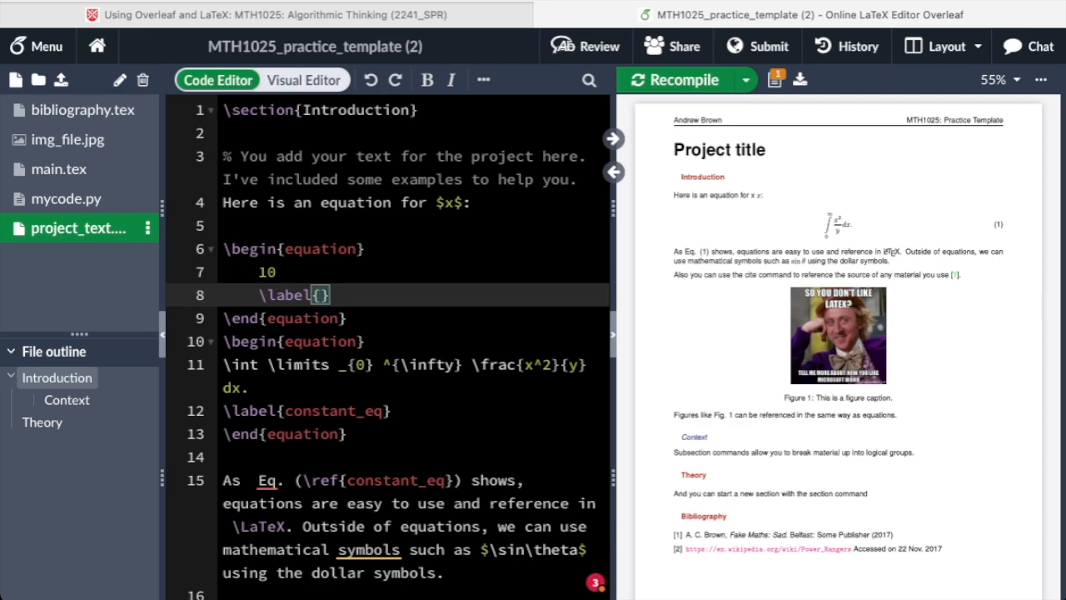
pyautogui.write('eq10')
# Add blank lines after the new equation and begin a line 'Eq. \ref{'.
pyautogui.press('Right')
pyautogui.press('Right')
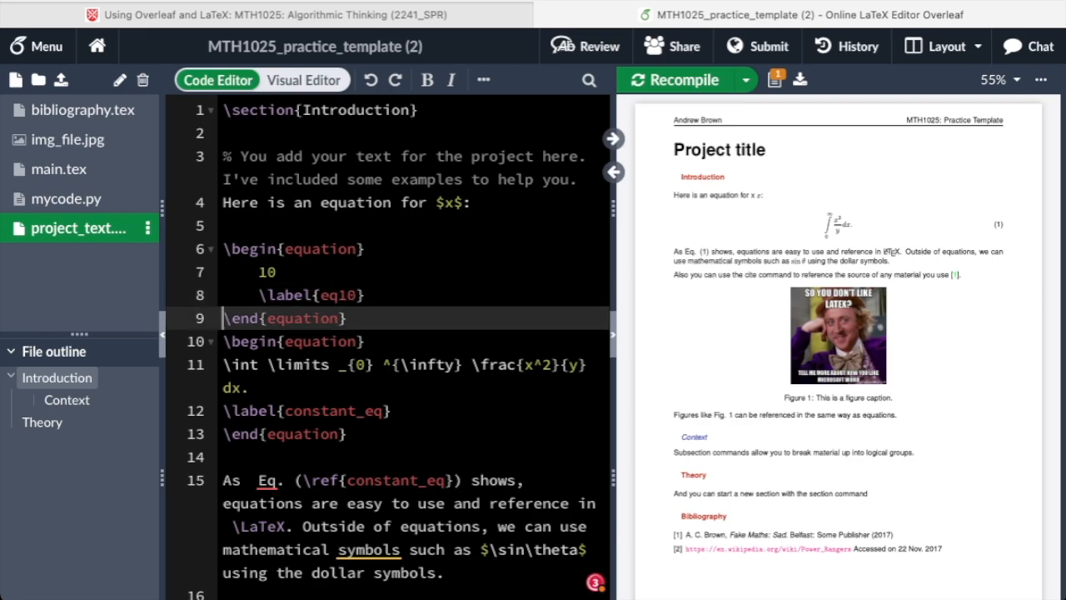
pyautogui.press('Left')
pyautogui.press('Down')
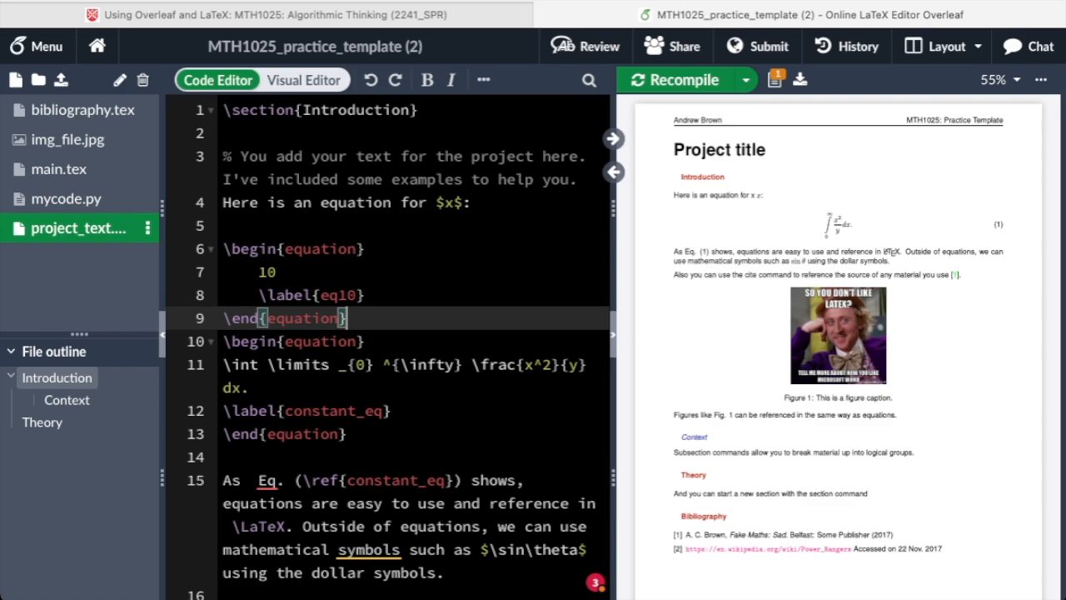
pyautogui.press('Return')
pyautogui.press('Return')
pyautogui.press('Up')
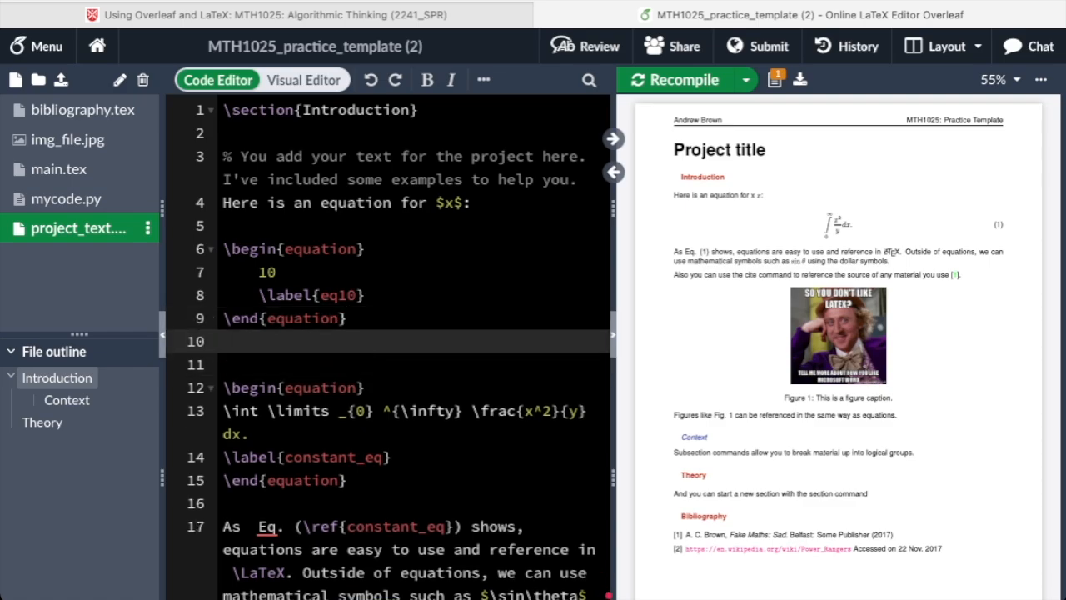
pyautogui.write('Eq. \\ref{')
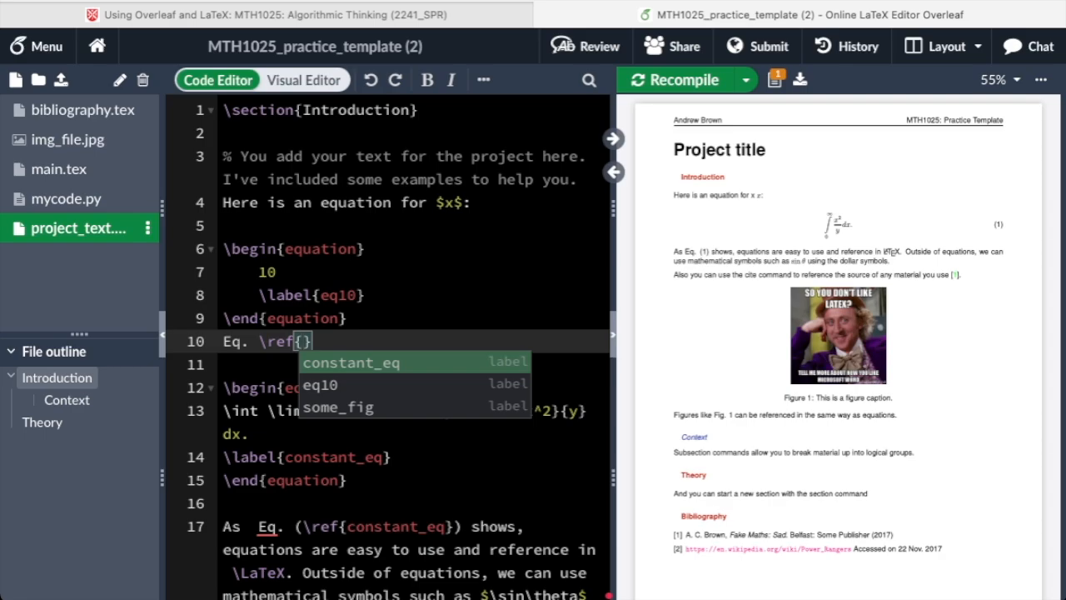
# Finish the line as 'Eq. \ref{eq10}.' and recompile, renumbering the integral to (2).
pyautogui.click(388, 387)
pyautogui.write('.')
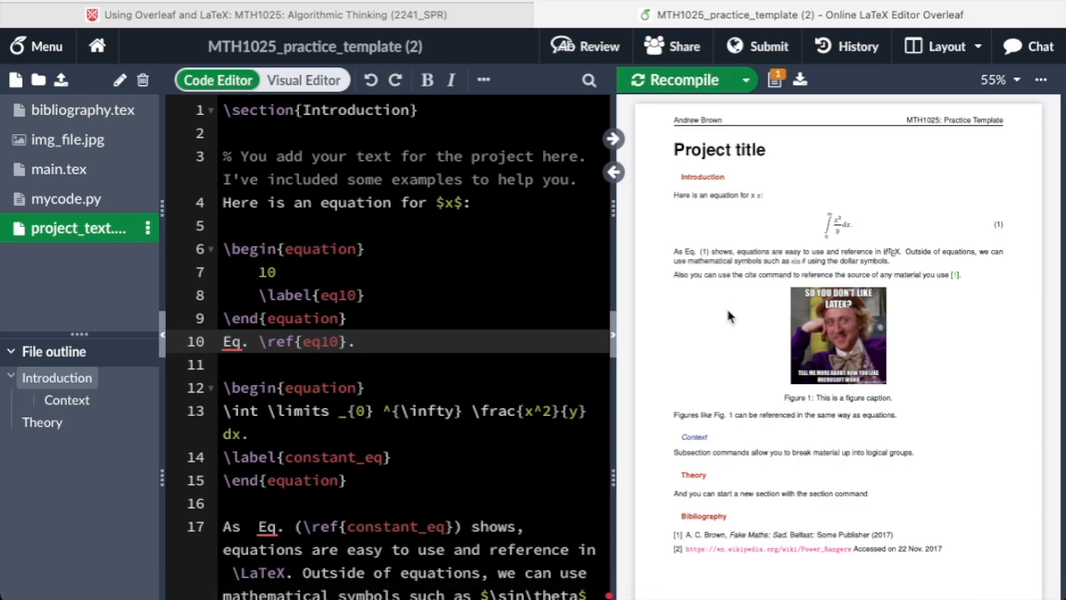
pyautogui.moveTo(460, 527); pyautogui.dragTo(295, 528)
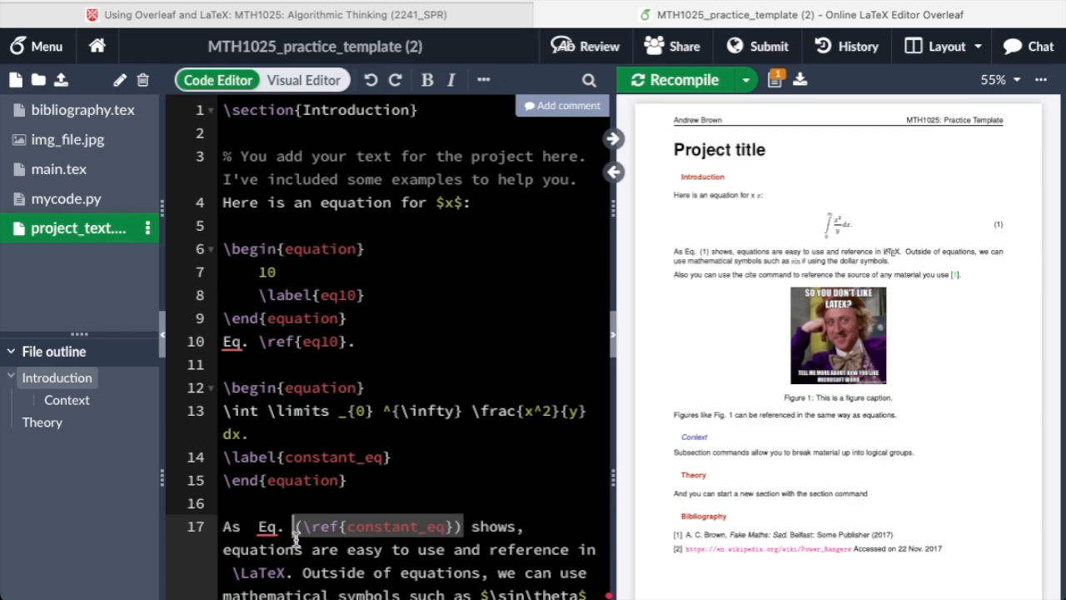
pyautogui.hotkey('ctrl', 's')
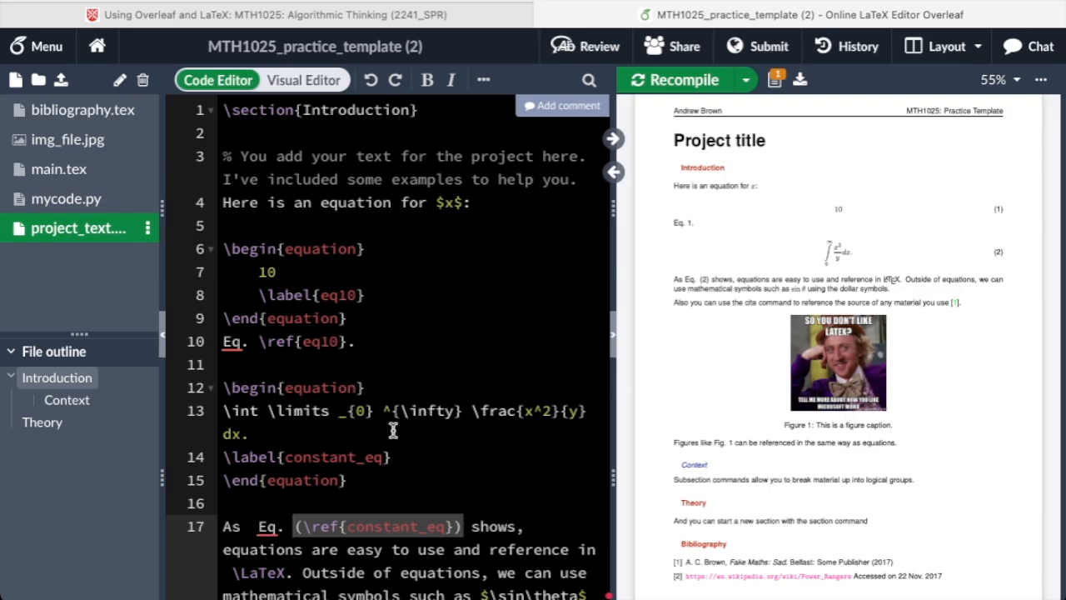
pyautogui.scroll(-3, 423, 429)
pyautogui.scroll(-3, 423, 429)
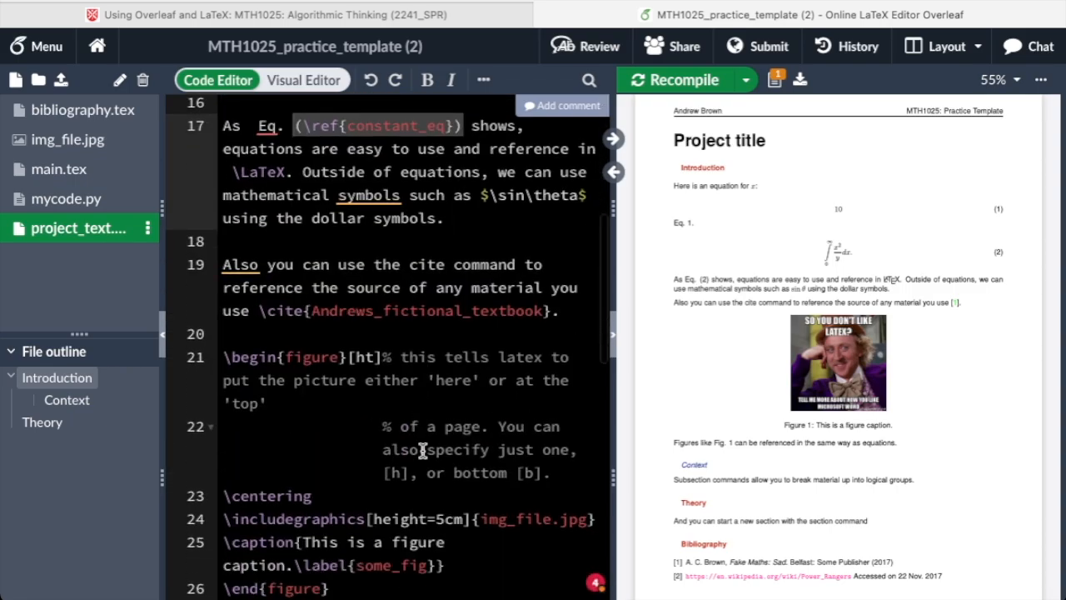
pyautogui.scroll(-3, 436, 497)
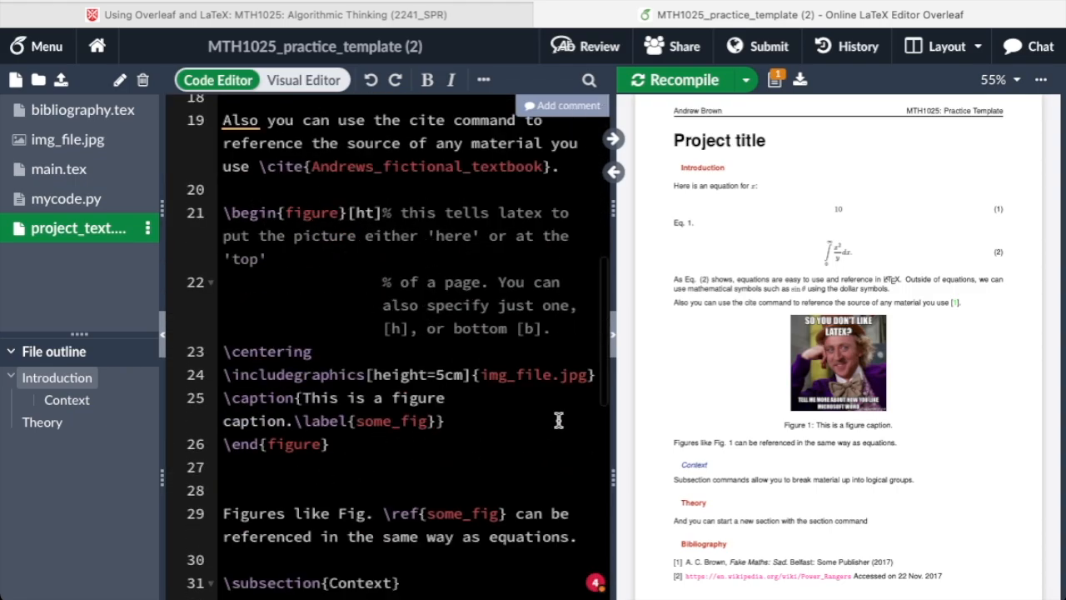
pyautogui.moveTo(587, 376); pyautogui.dragTo(481, 376)
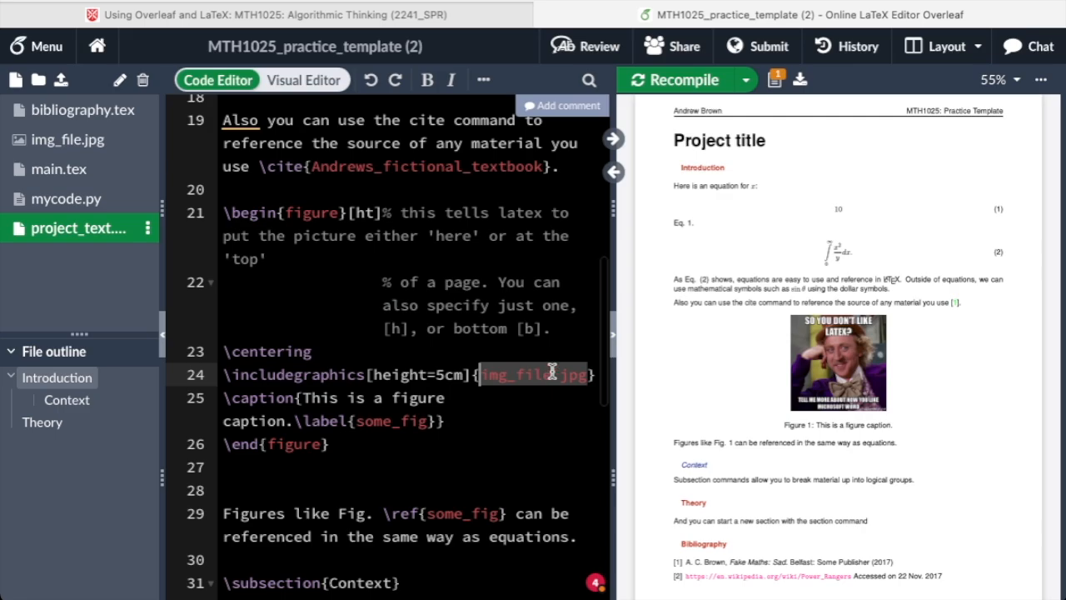
pyautogui.click(83, 141)
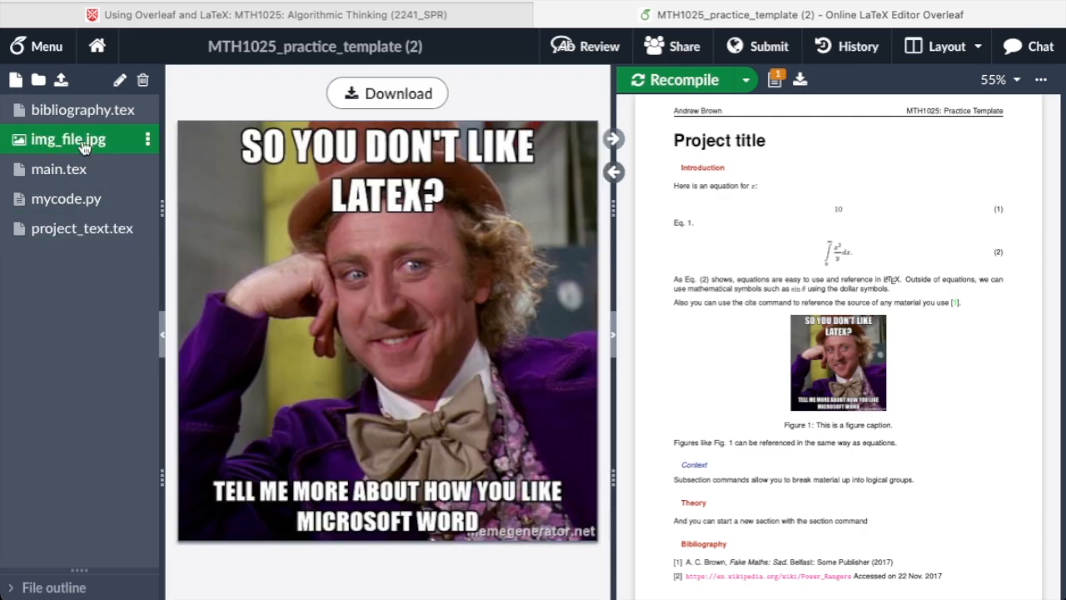
pyautogui.click(90, 235)
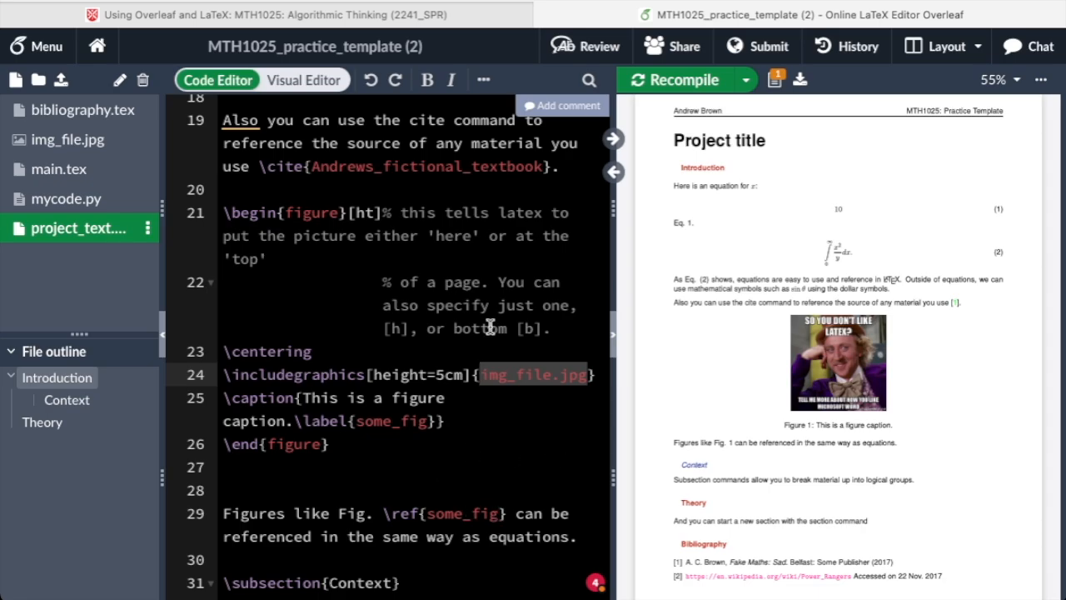
pyautogui.moveTo(444, 421); pyautogui.dragTo(299, 421)
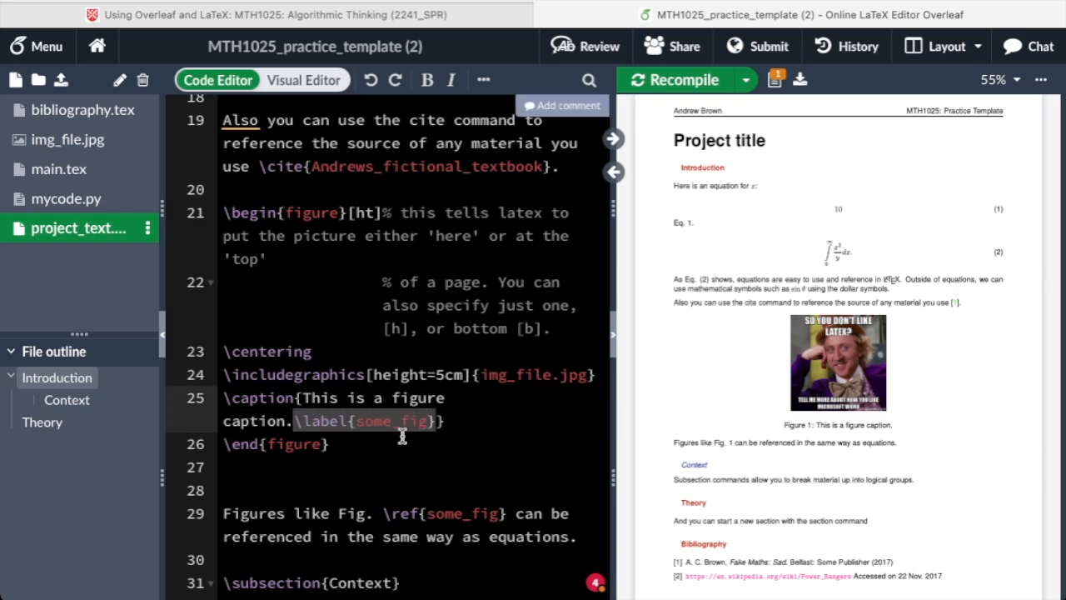
pyautogui.moveTo(385, 514); pyautogui.dragTo(507, 514)
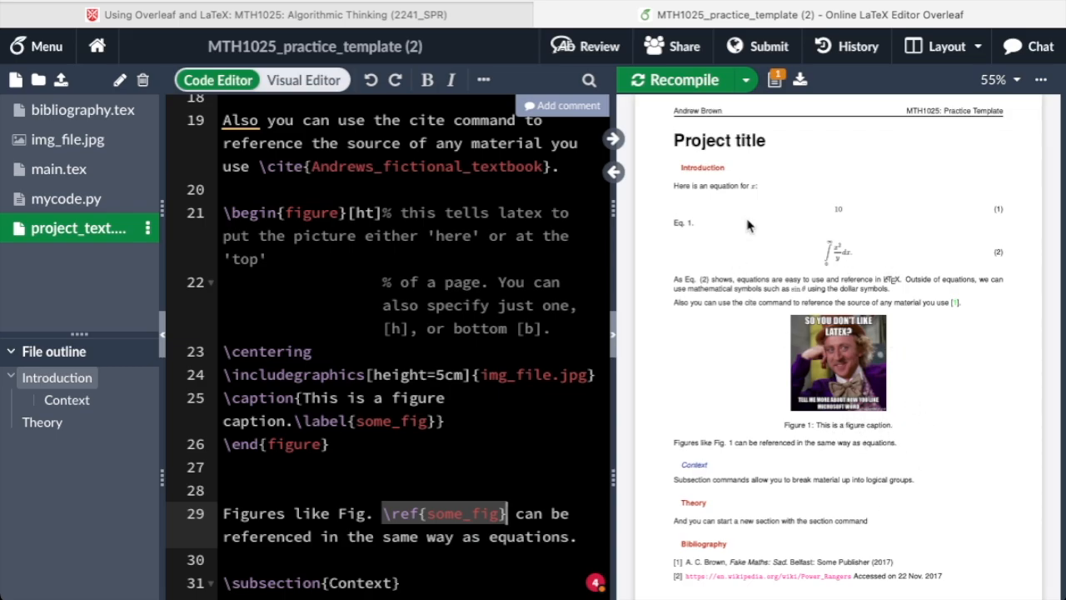
pyautogui.scroll(-1, 808, 441)
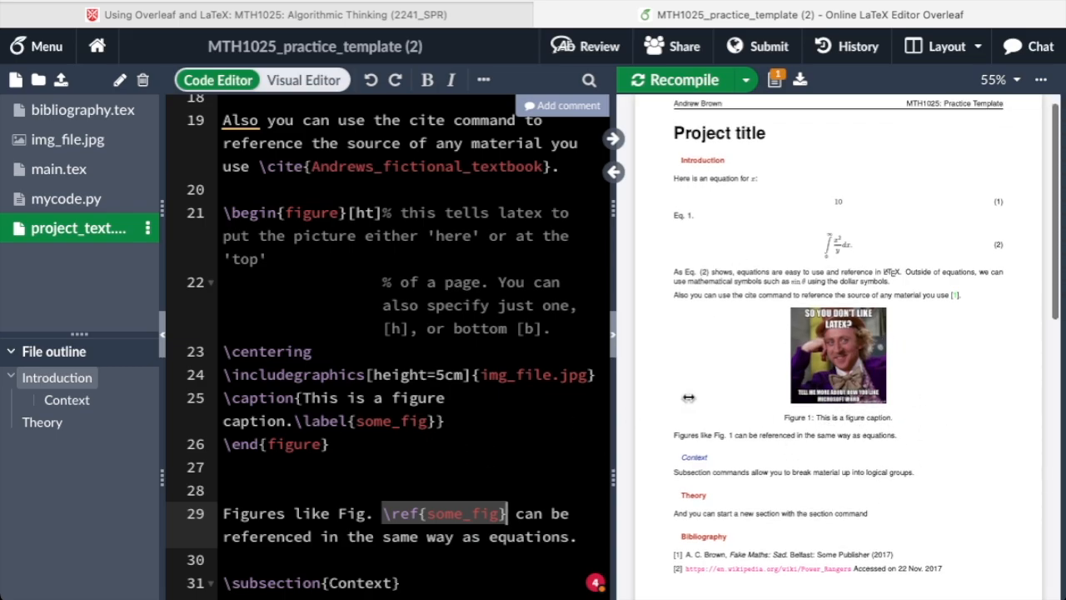
pyautogui.scroll(-1, 478, 436)
pyautogui.scroll(-4, 478, 437)
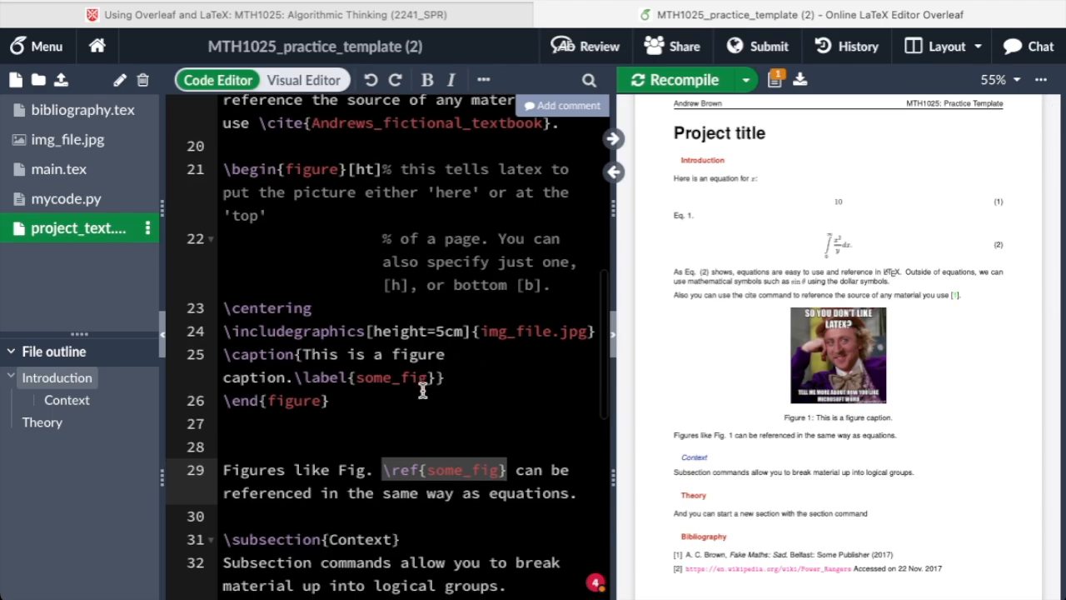
pyautogui.scroll(6, 438, 436)
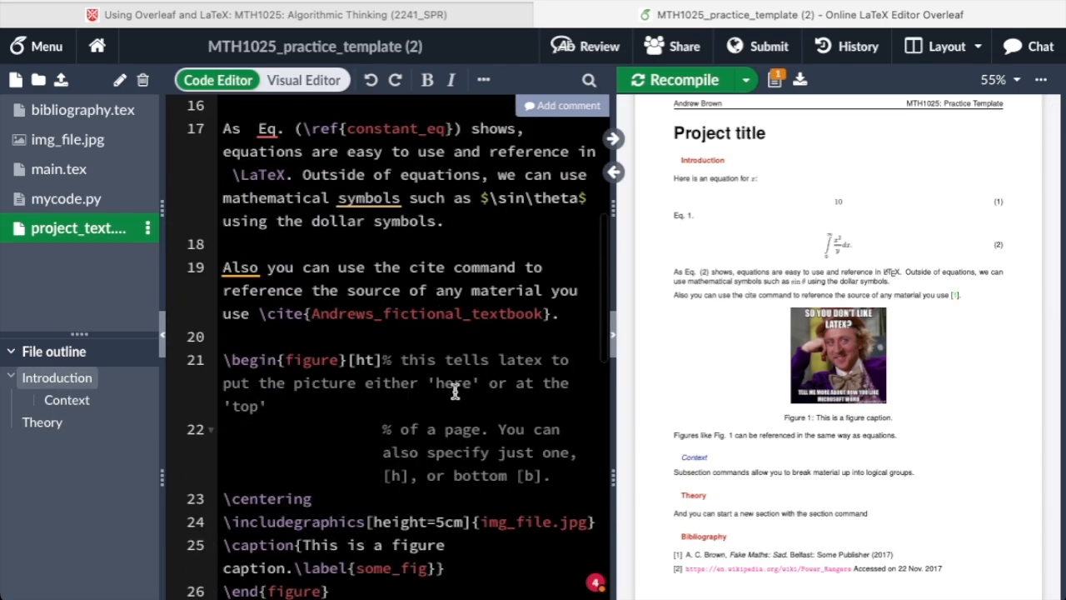
pyautogui.scroll(1, 456, 391)
pyautogui.click(549, 317)
pyautogui.moveTo(549, 317); pyautogui.dragTo(258, 317)
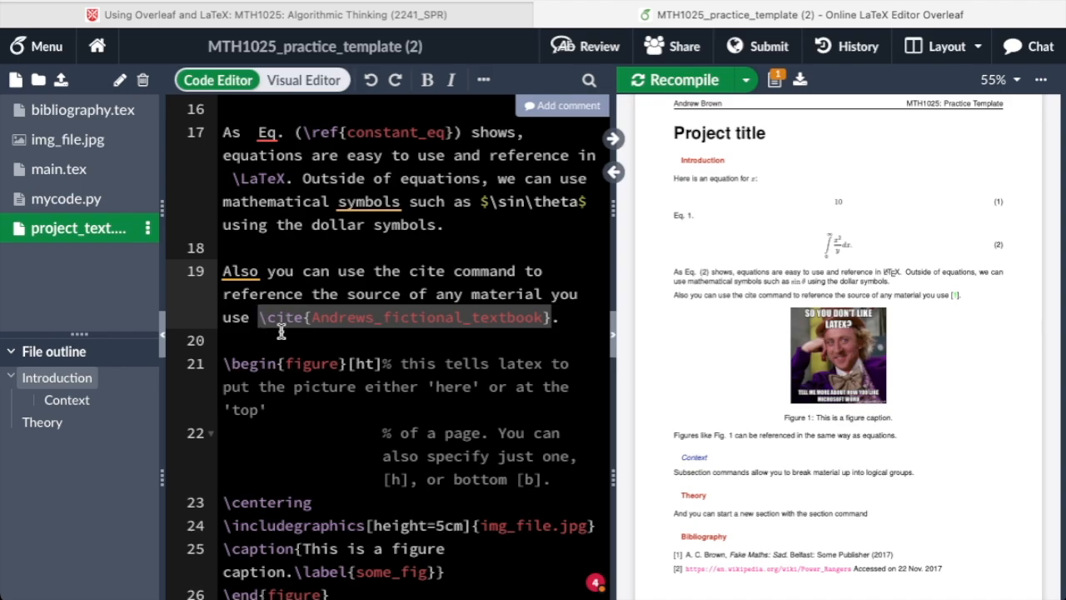
# Highlight the Andrews_fictional_textbook citation key and open bibliography.tex.
pyautogui.click(312, 317)
pyautogui.moveTo(313, 317); pyautogui.dragTo(543, 317)
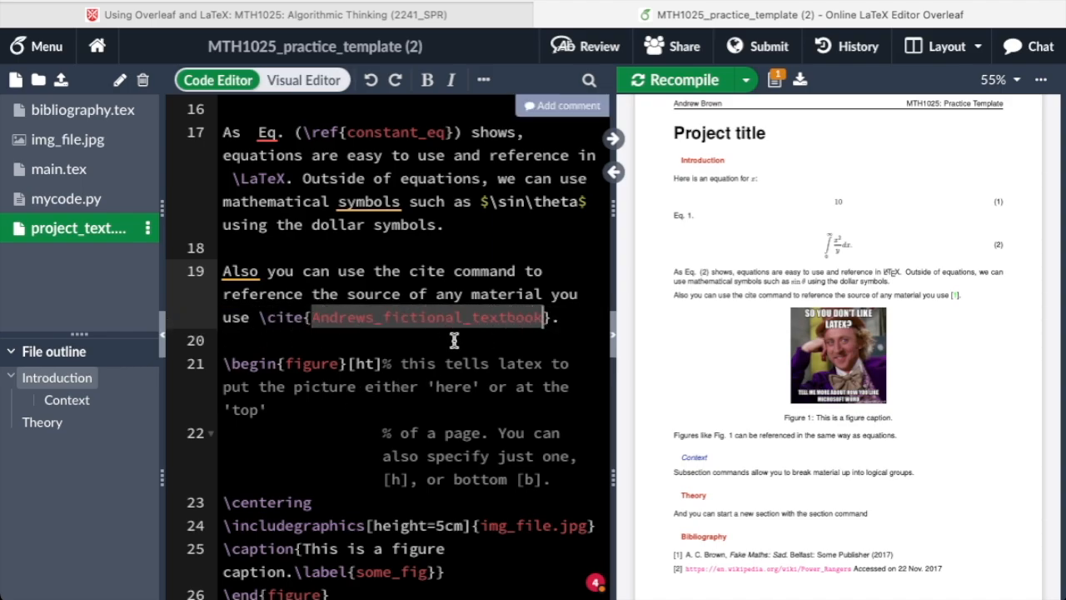
pyautogui.click(69, 116)
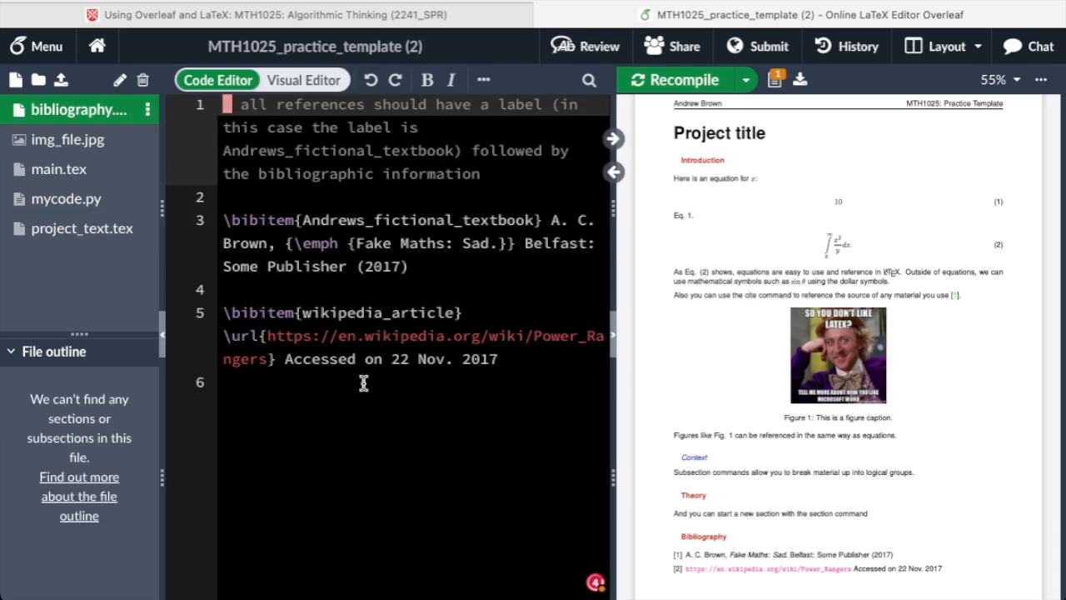
# Highlight the Andrews_fictional_textbook \bibitem and web reference date, then return to project_text.tex.
pyautogui.doubleClick(295, 219)
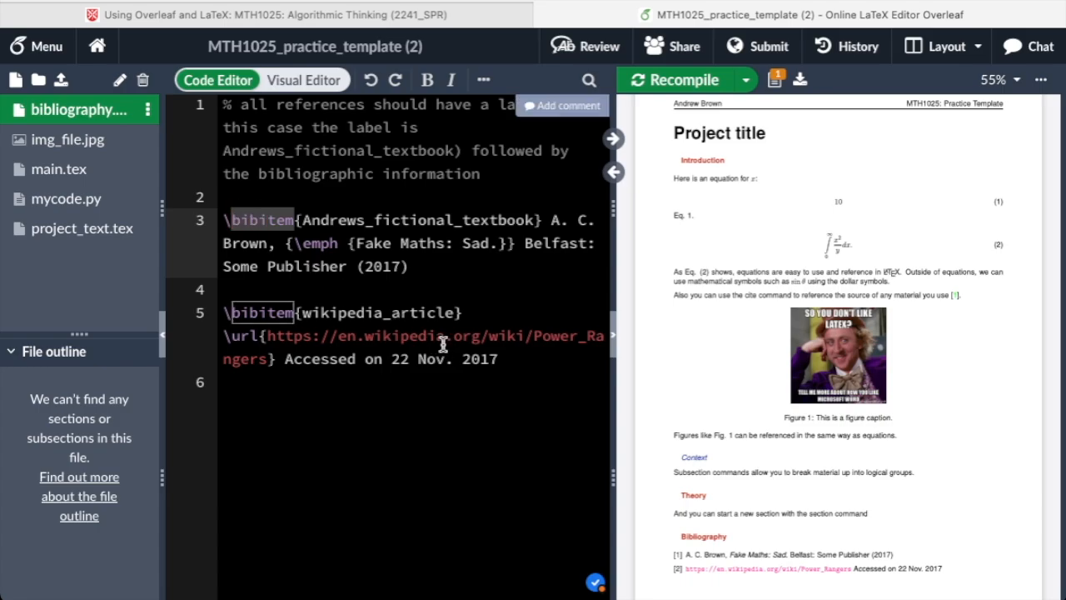
pyautogui.moveTo(302, 220); pyautogui.dragTo(576, 264)
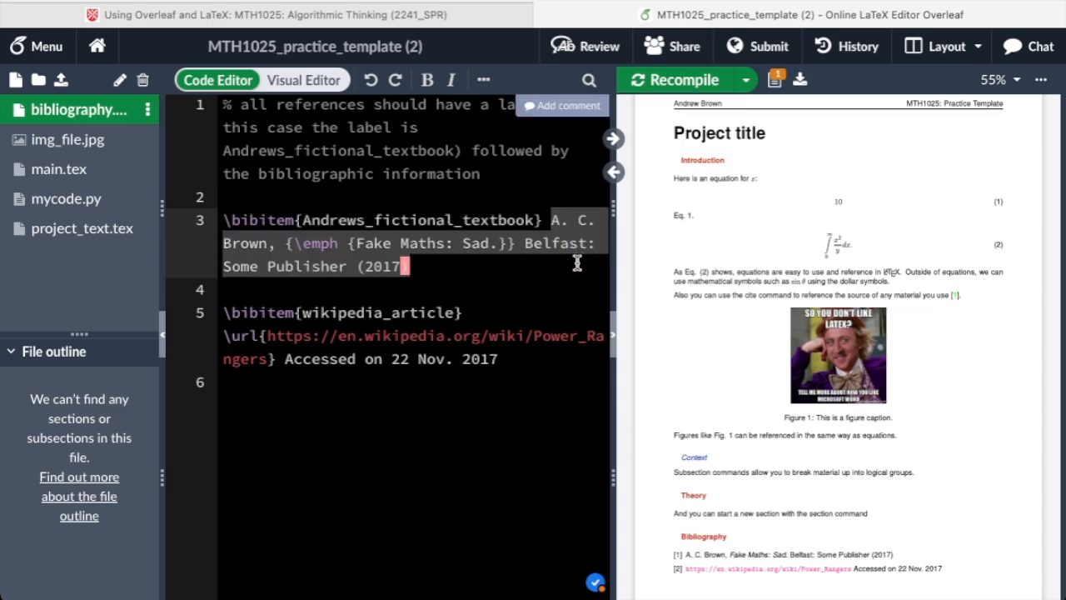
pyautogui.click(578, 244)
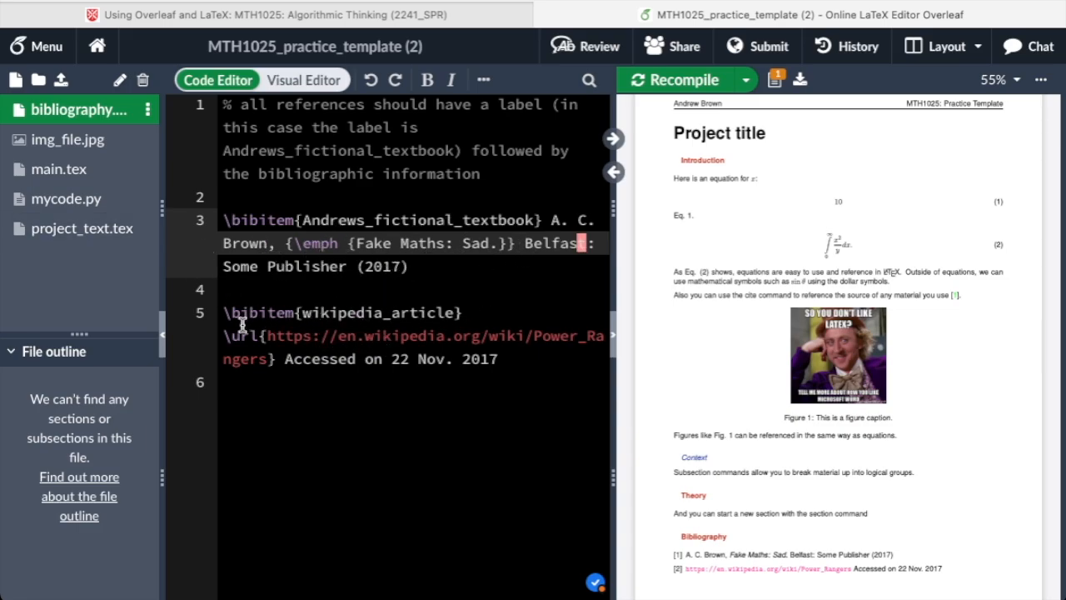
pyautogui.moveTo(284, 359); pyautogui.dragTo(507, 359)
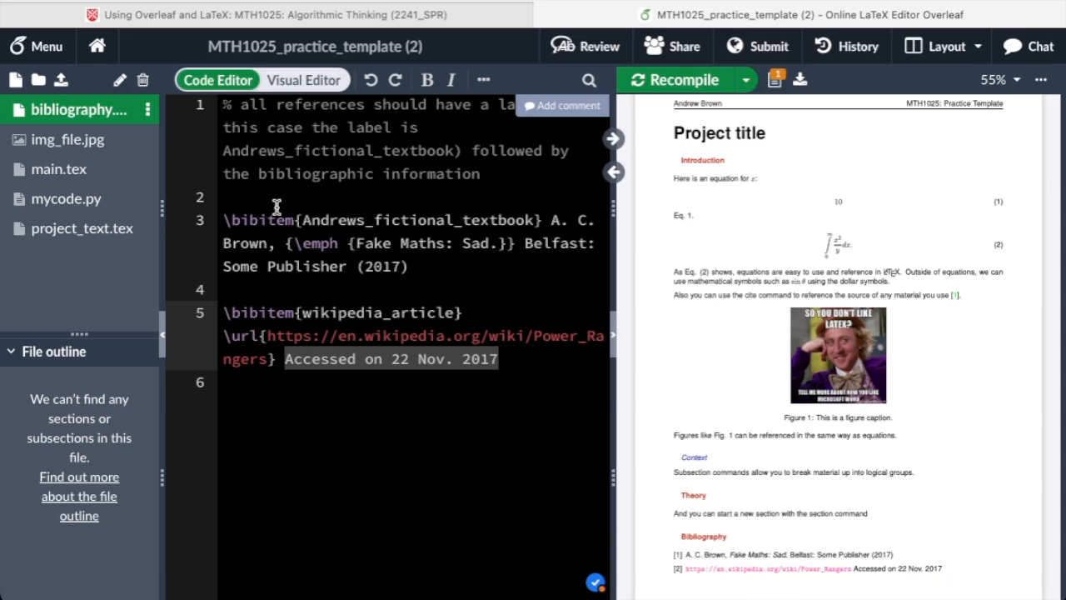
pyautogui.click(316, 220)
pyautogui.doubleClick(316, 220)
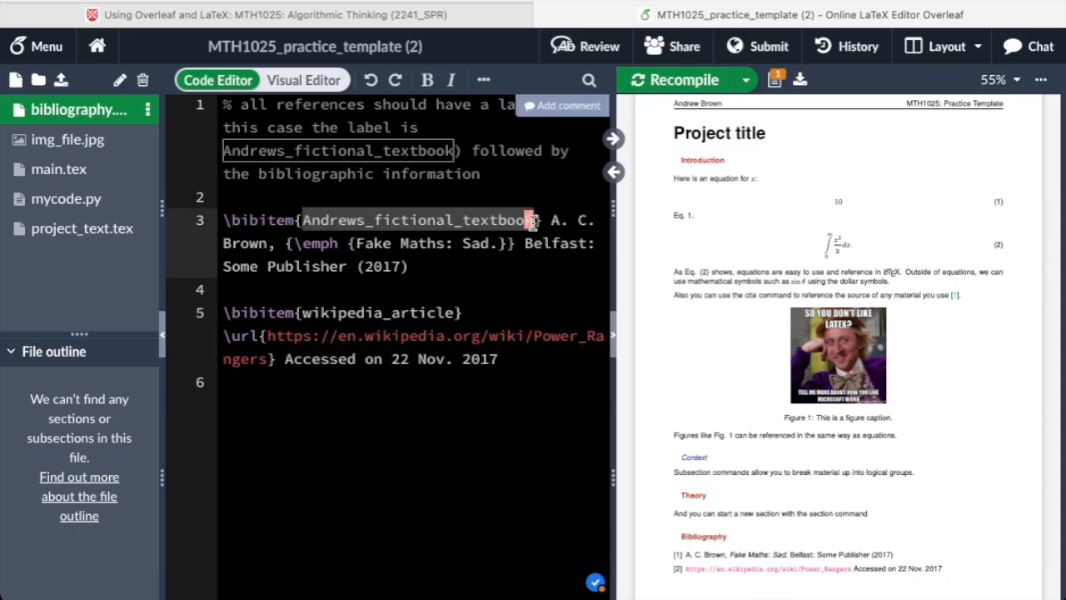
pyautogui.click(87, 171)
pyautogui.click(62, 232)
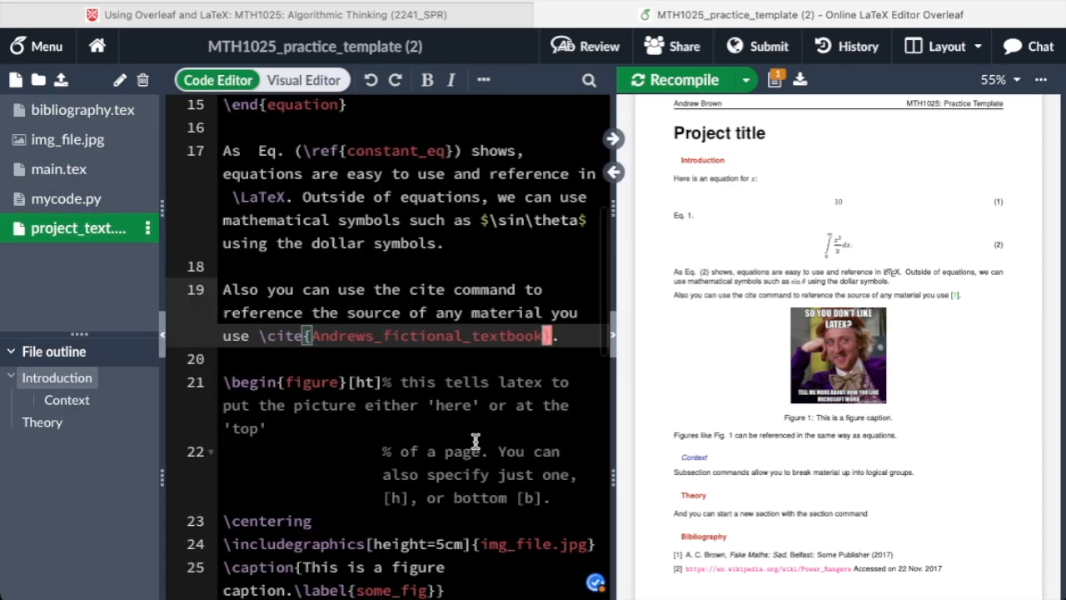
pyautogui.moveTo(256, 335); pyautogui.dragTo(549, 335)
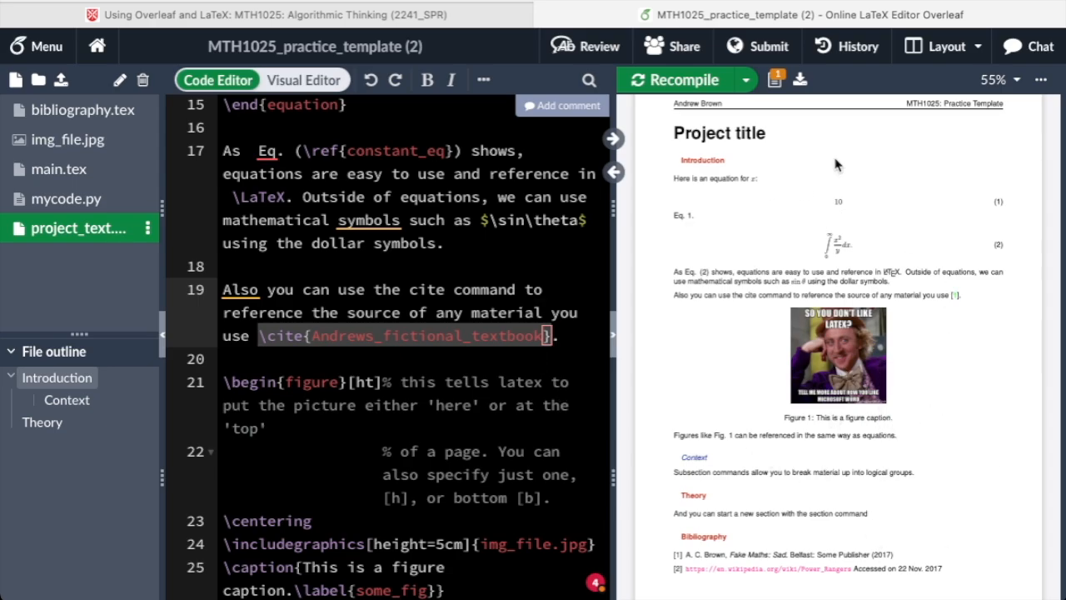
pyautogui.scroll(1, 888, 421)
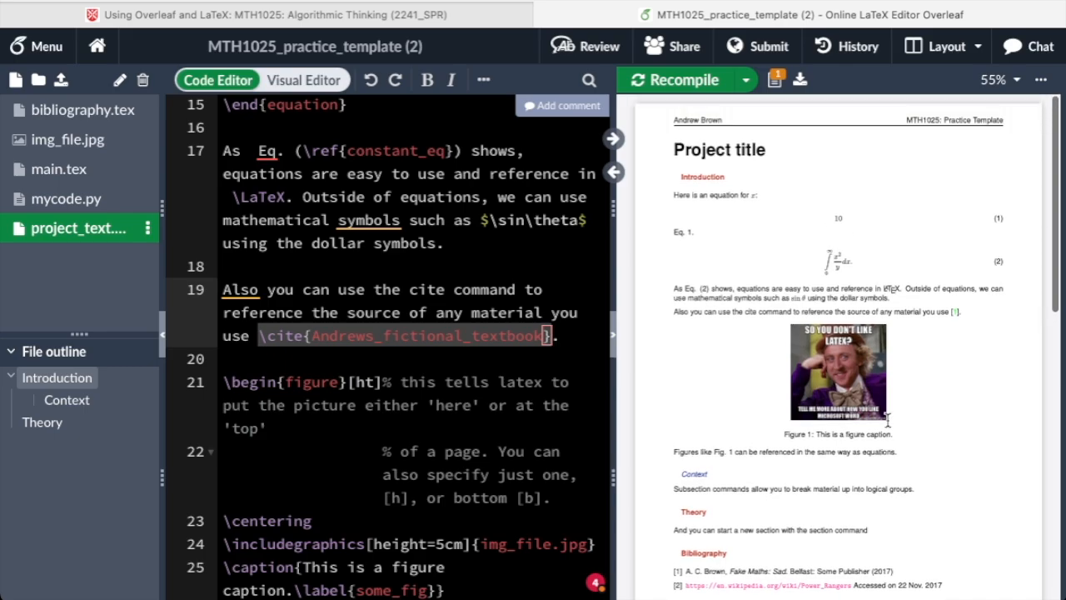